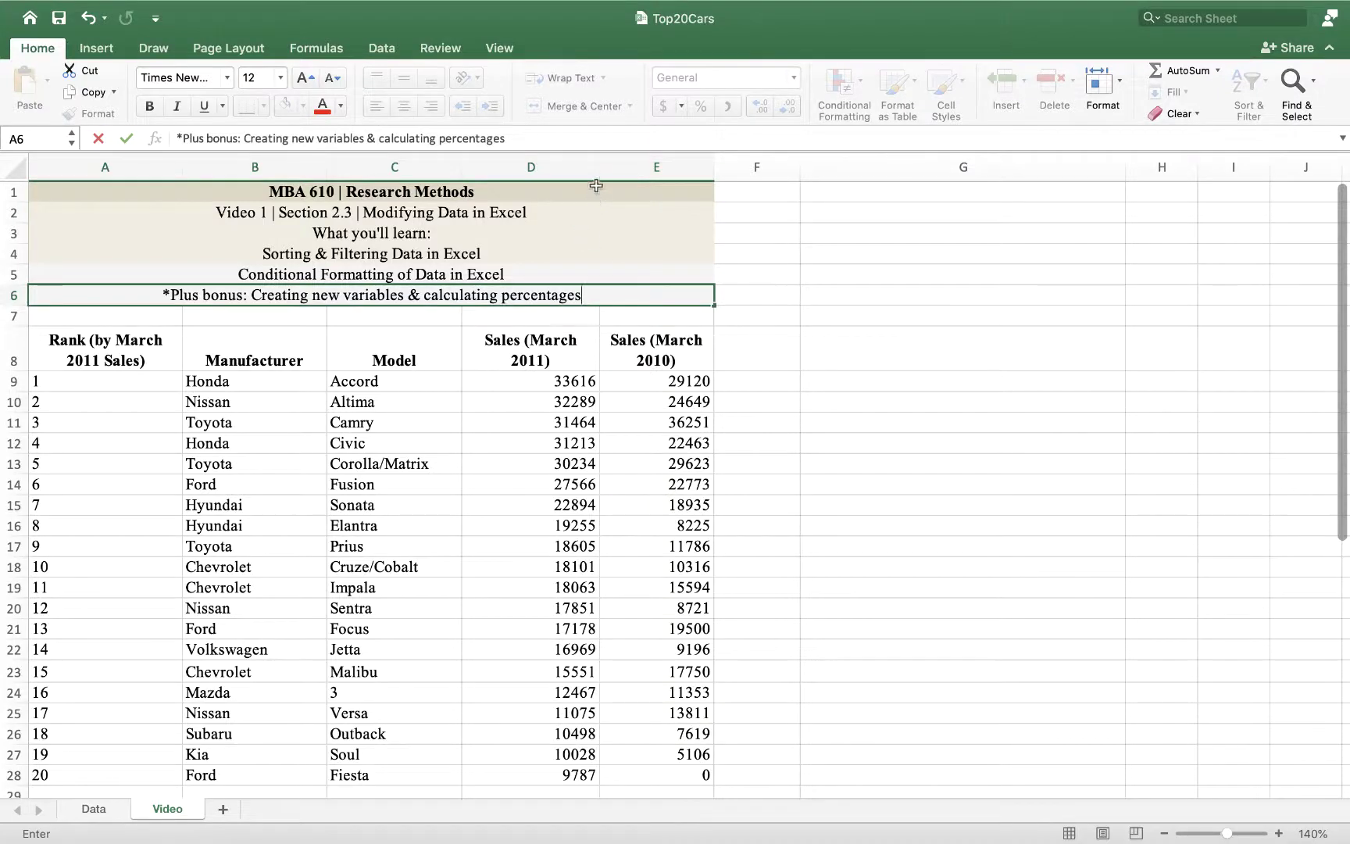
- Go through the MBA 610 title block lines above the car sales table
left_click(595, 187)
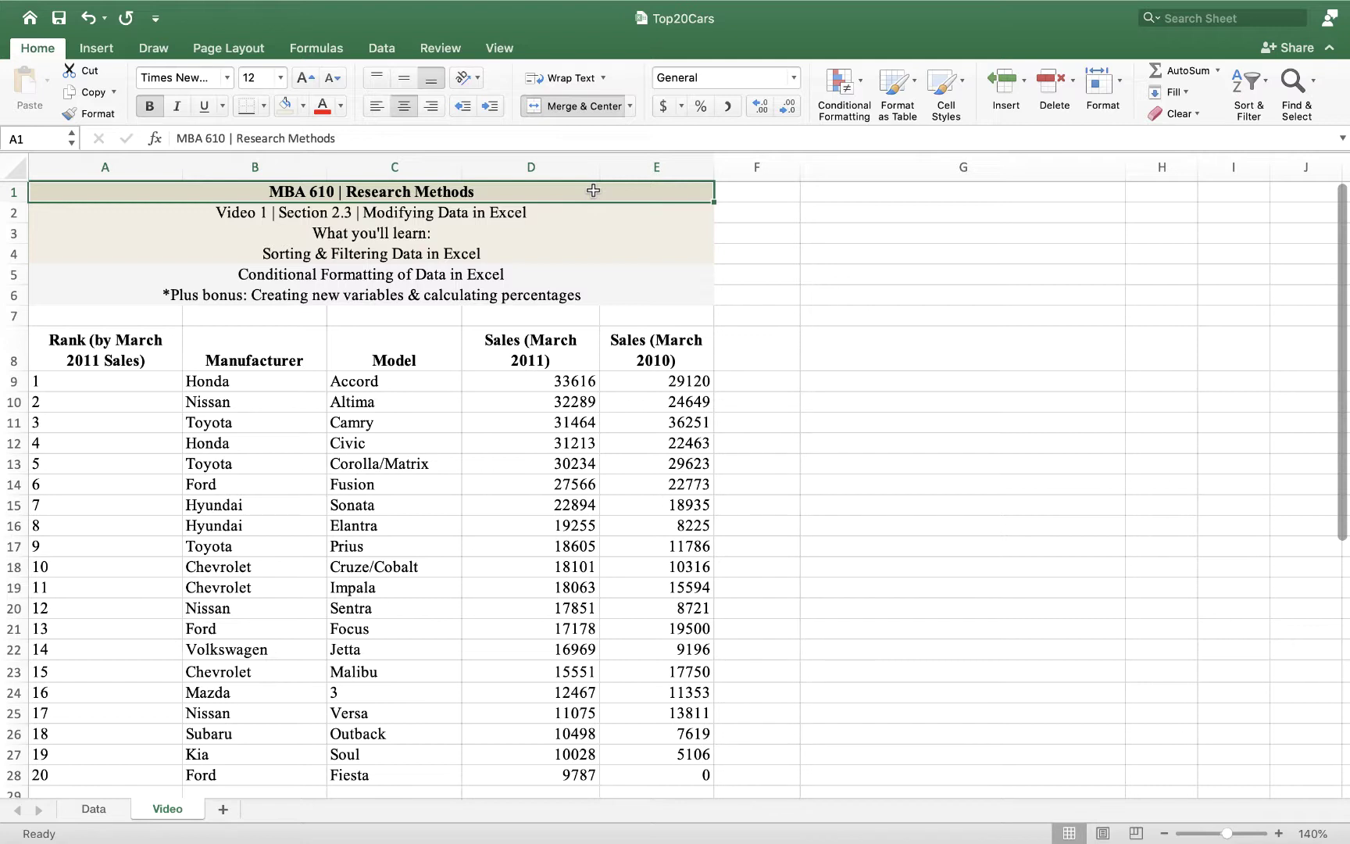
left_click(476, 214)
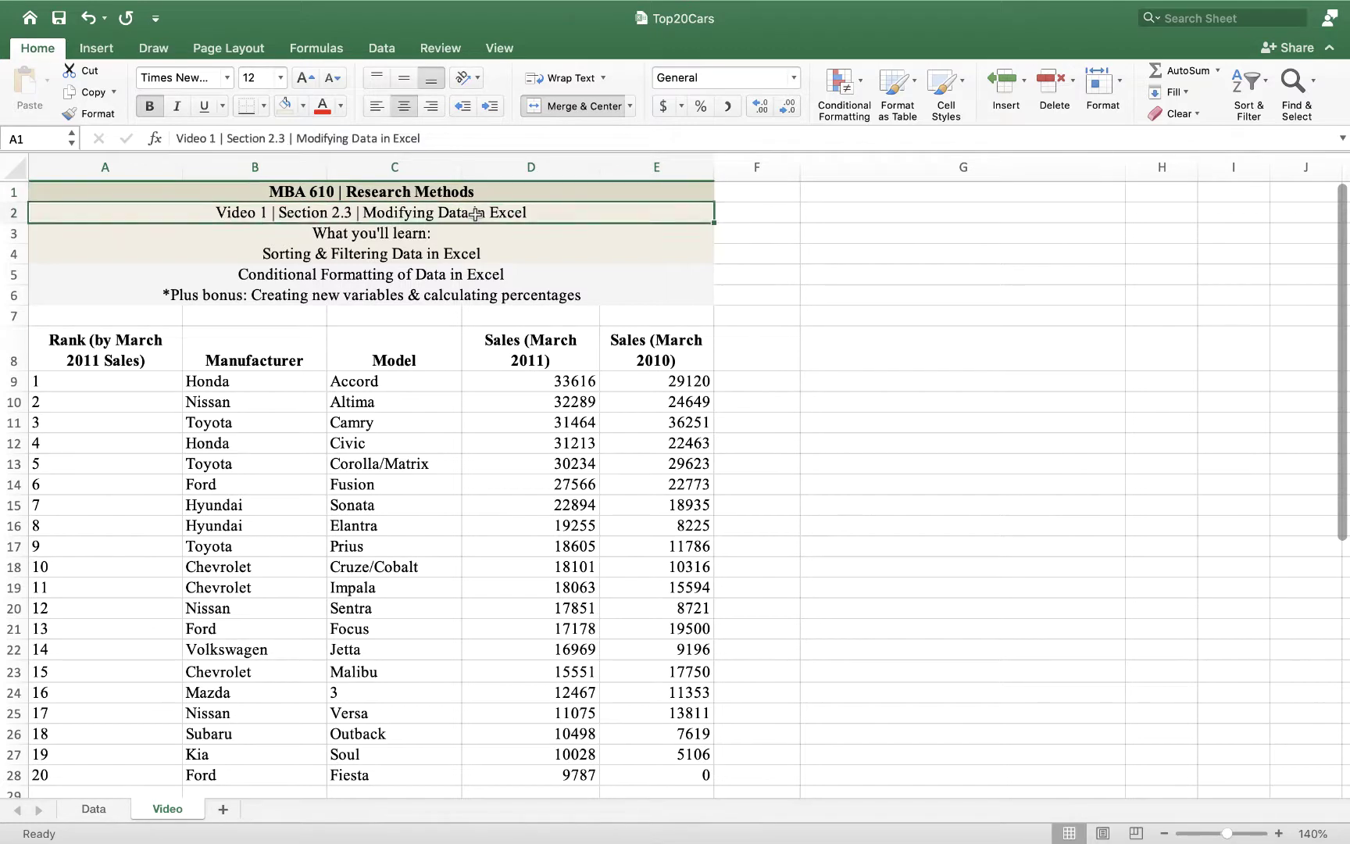
left_click(1157, 234)
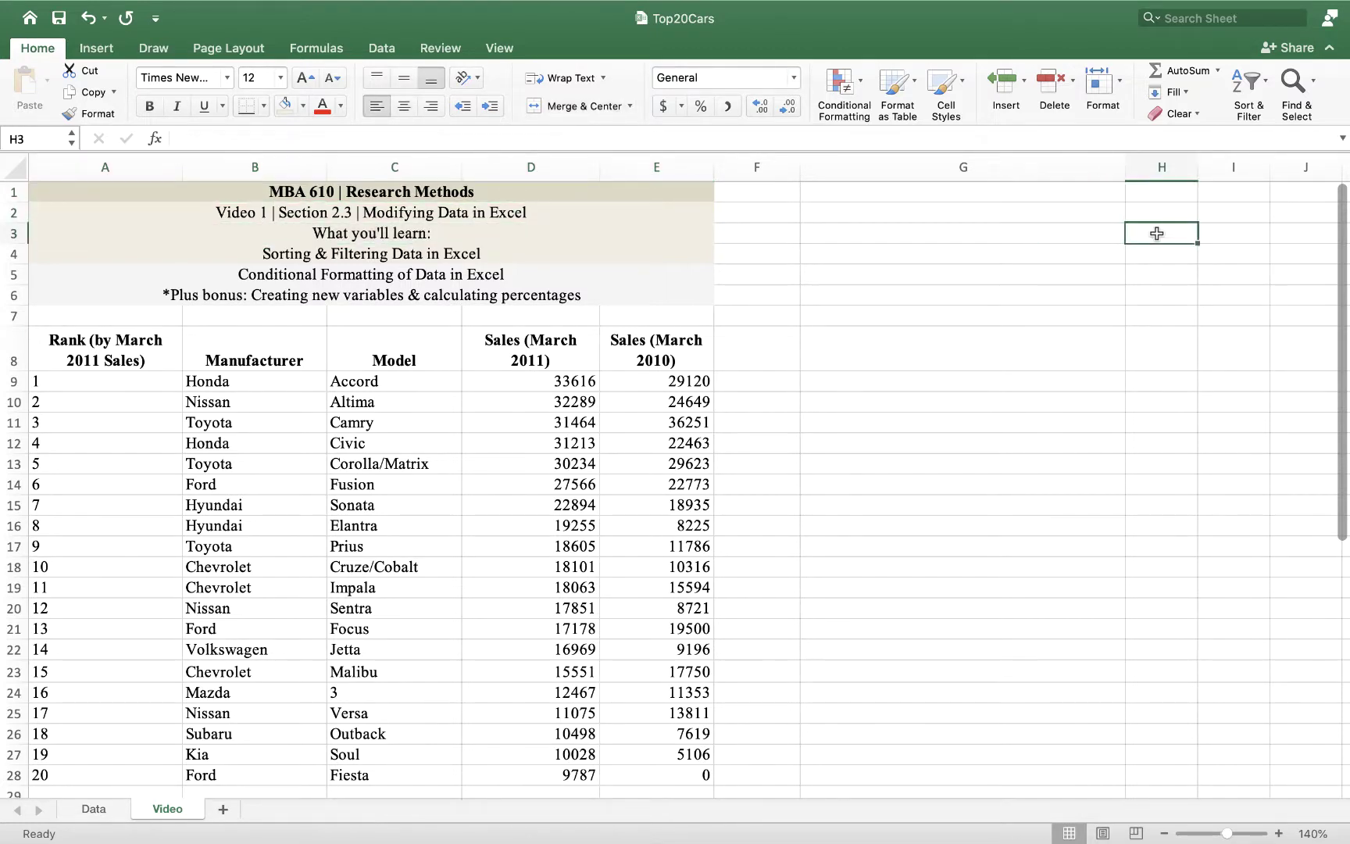
left_click(485, 256)
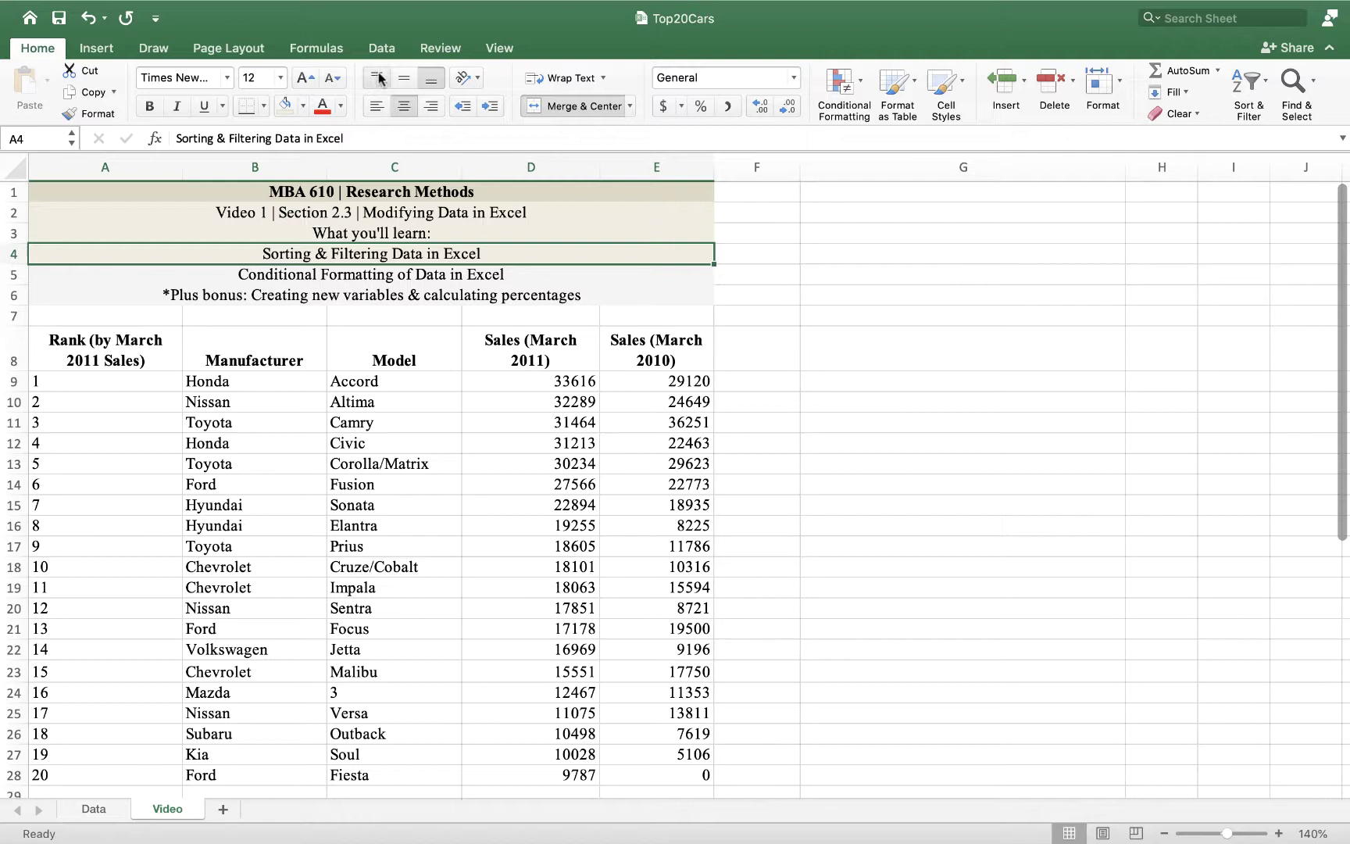
left_click(461, 275)
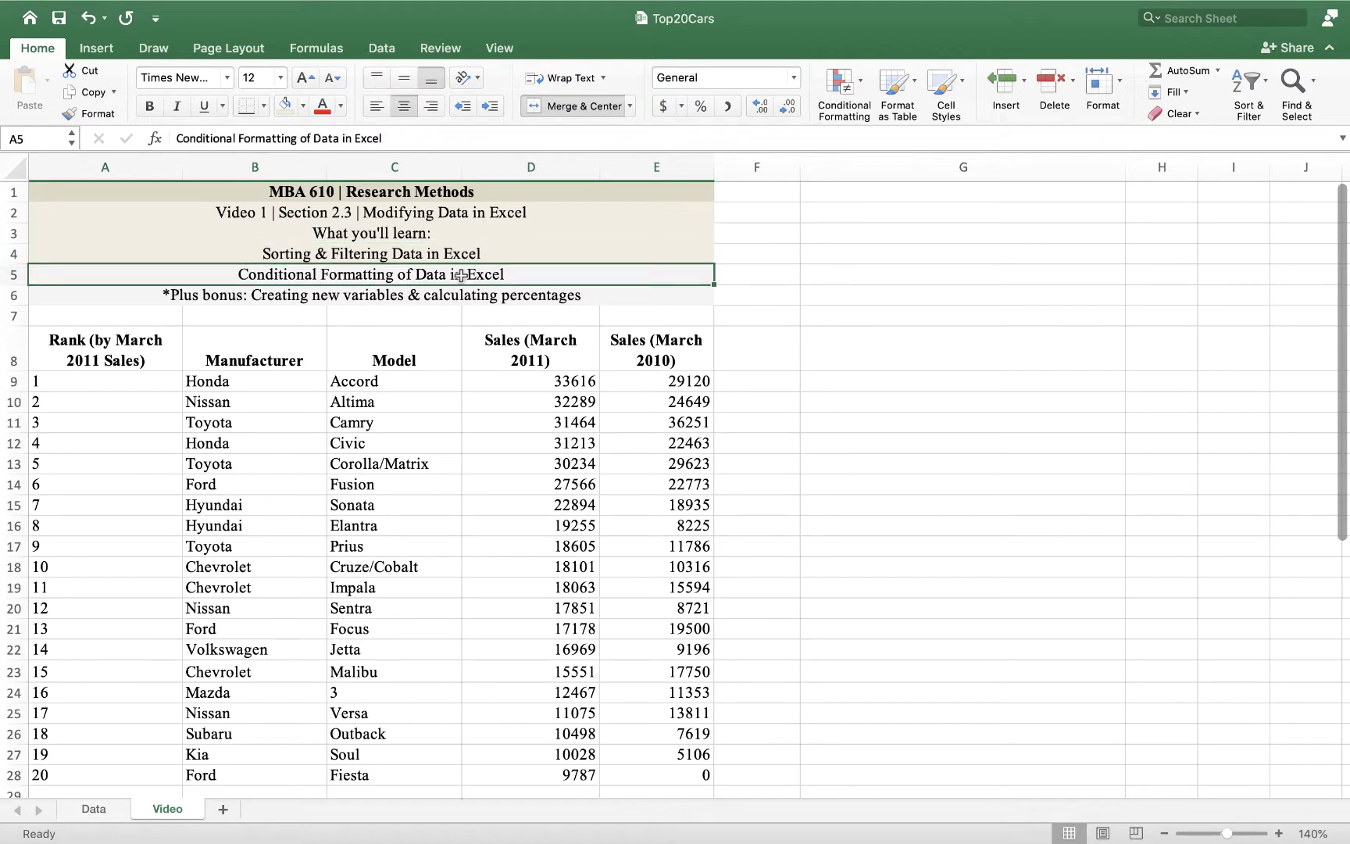
left_click(364, 298)
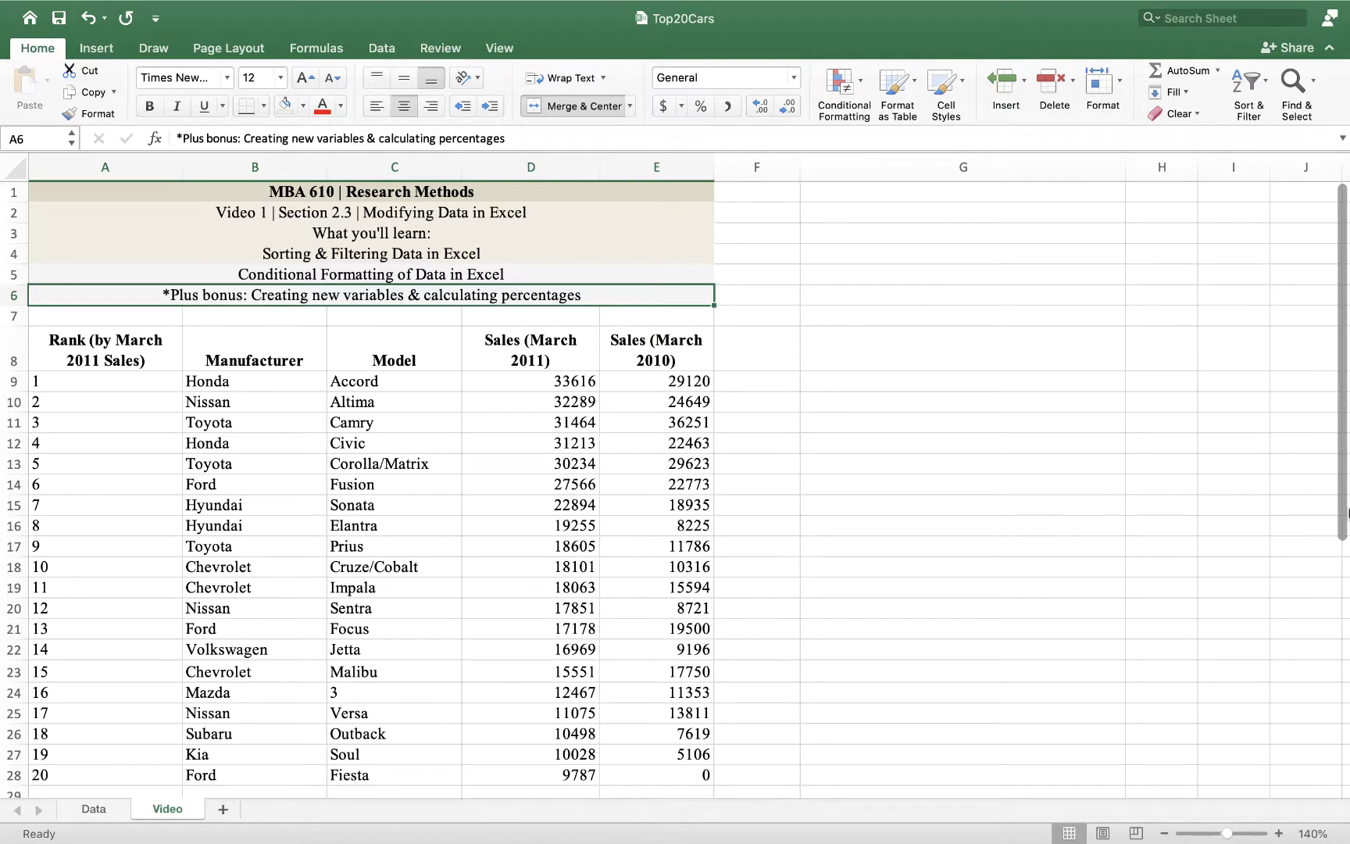
left_click(1057, 399)
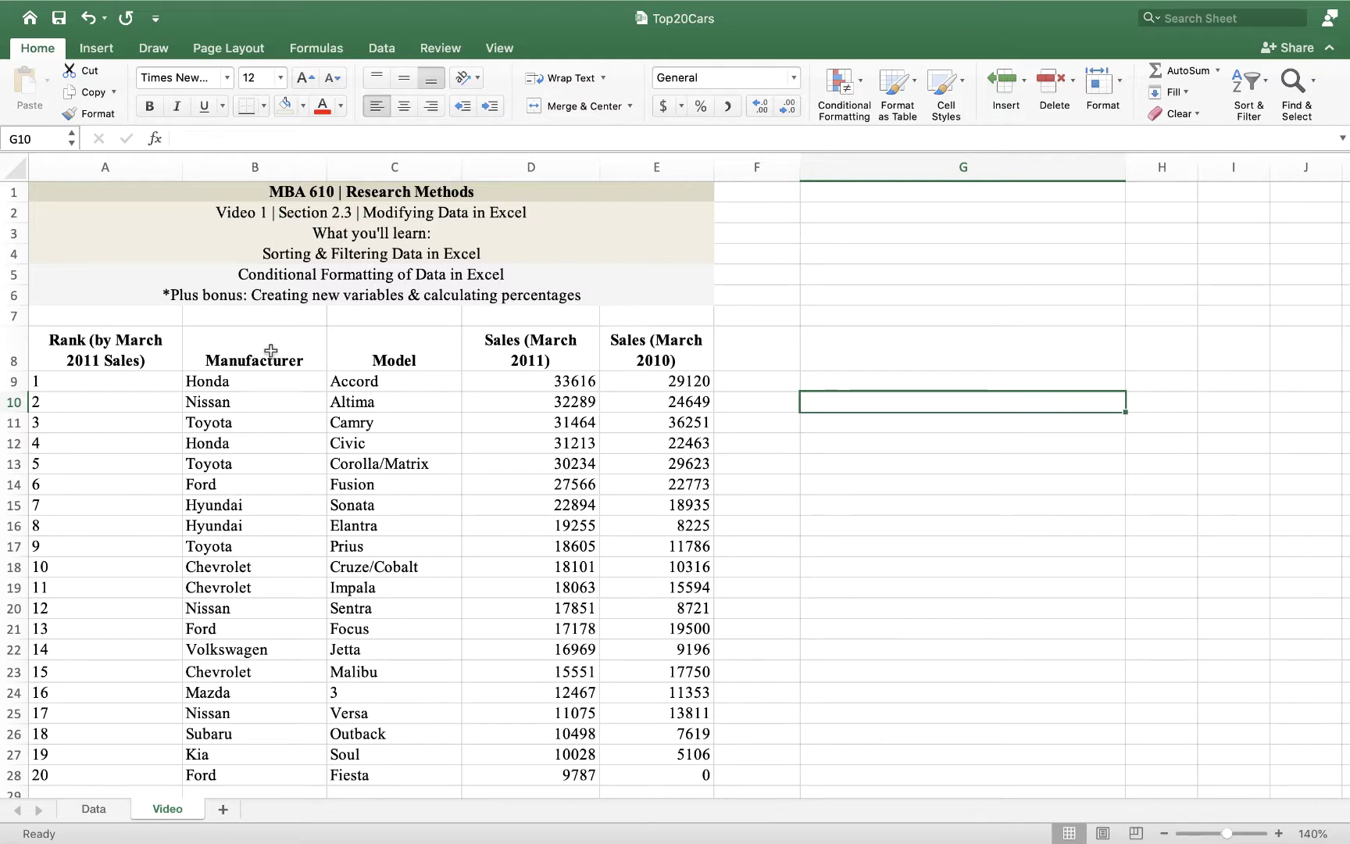
- Center-align every cell of the car sales table A8:E28
left_click_drag(100, 351, 629, 769)
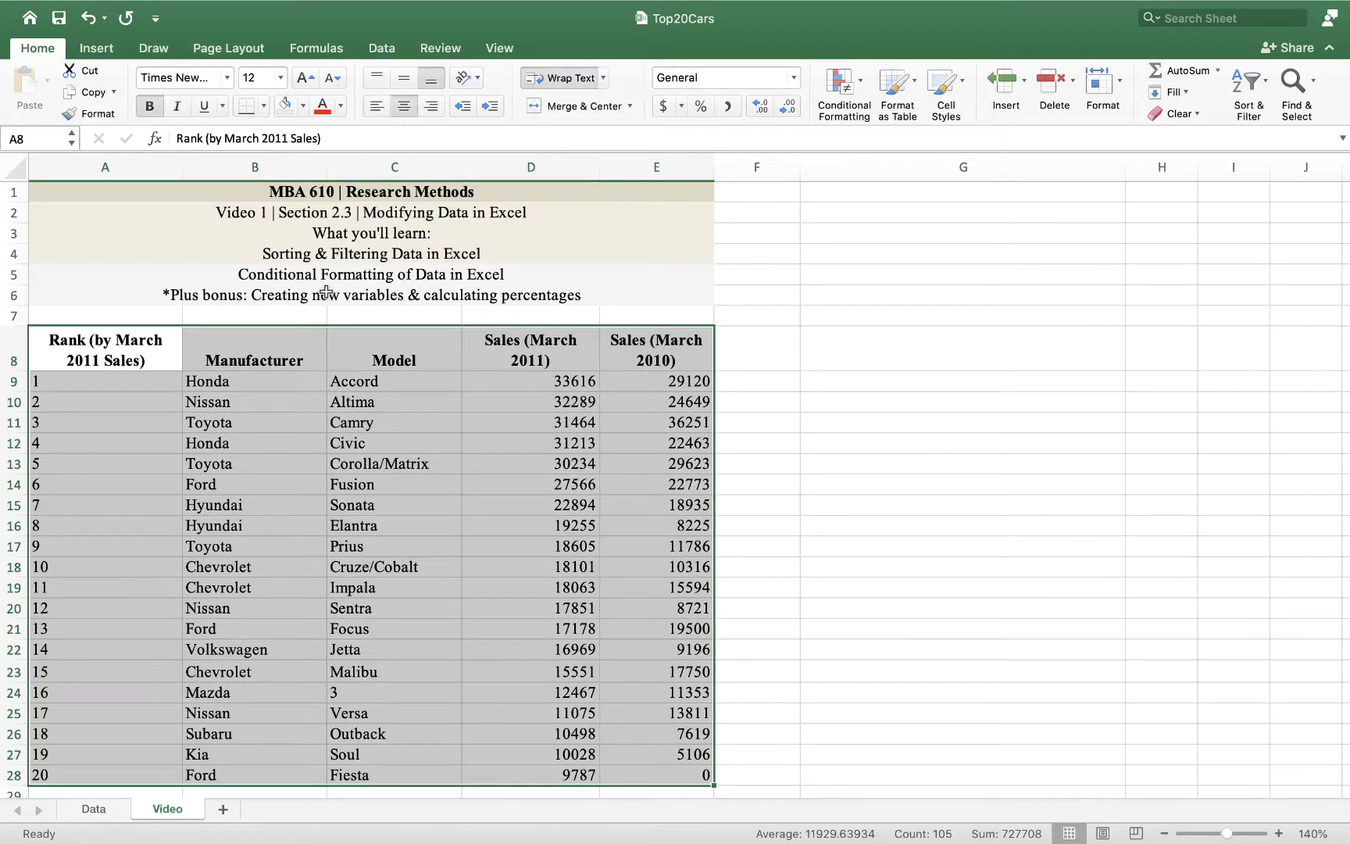
left_click(406, 107)
left_click(406, 106)
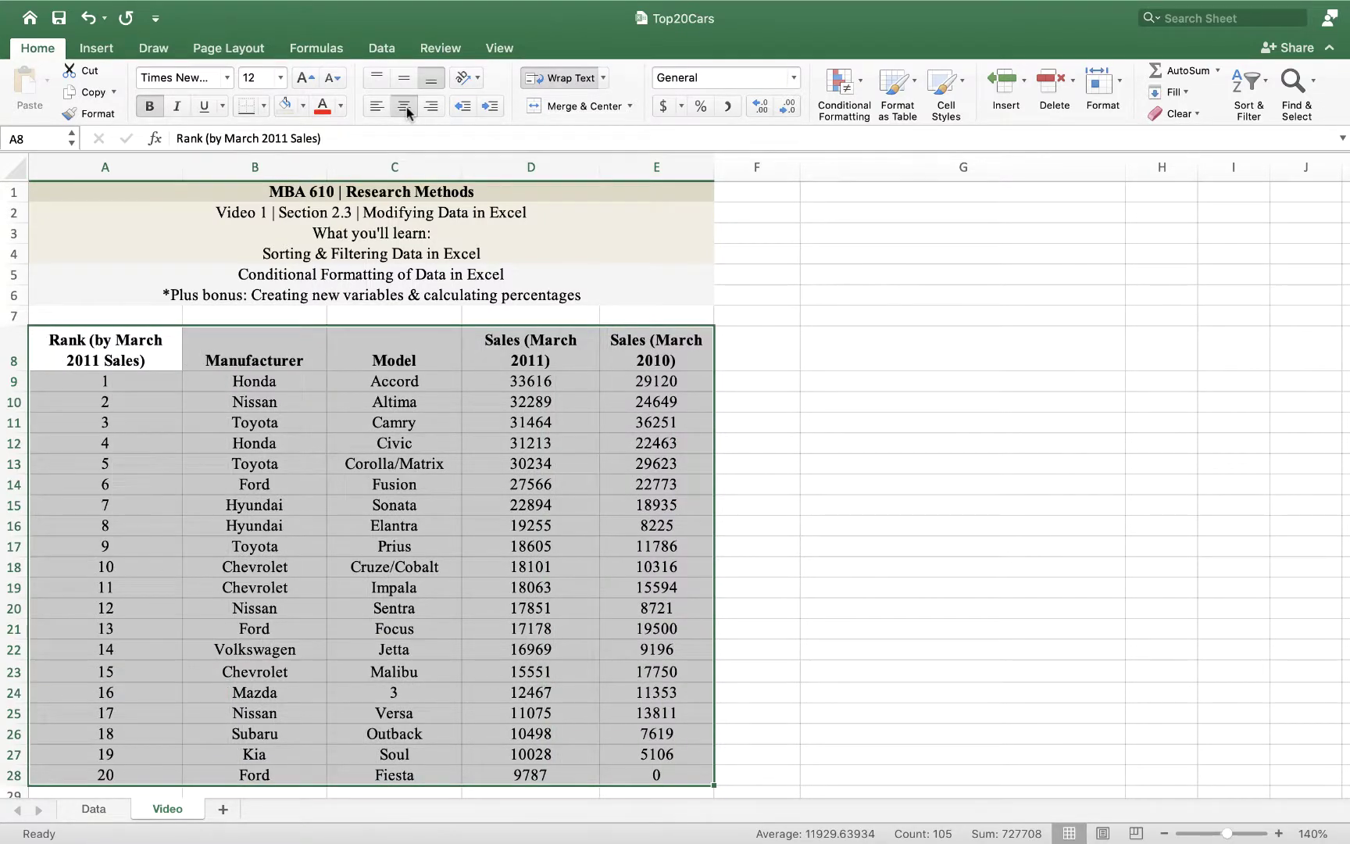
left_click(1081, 388)
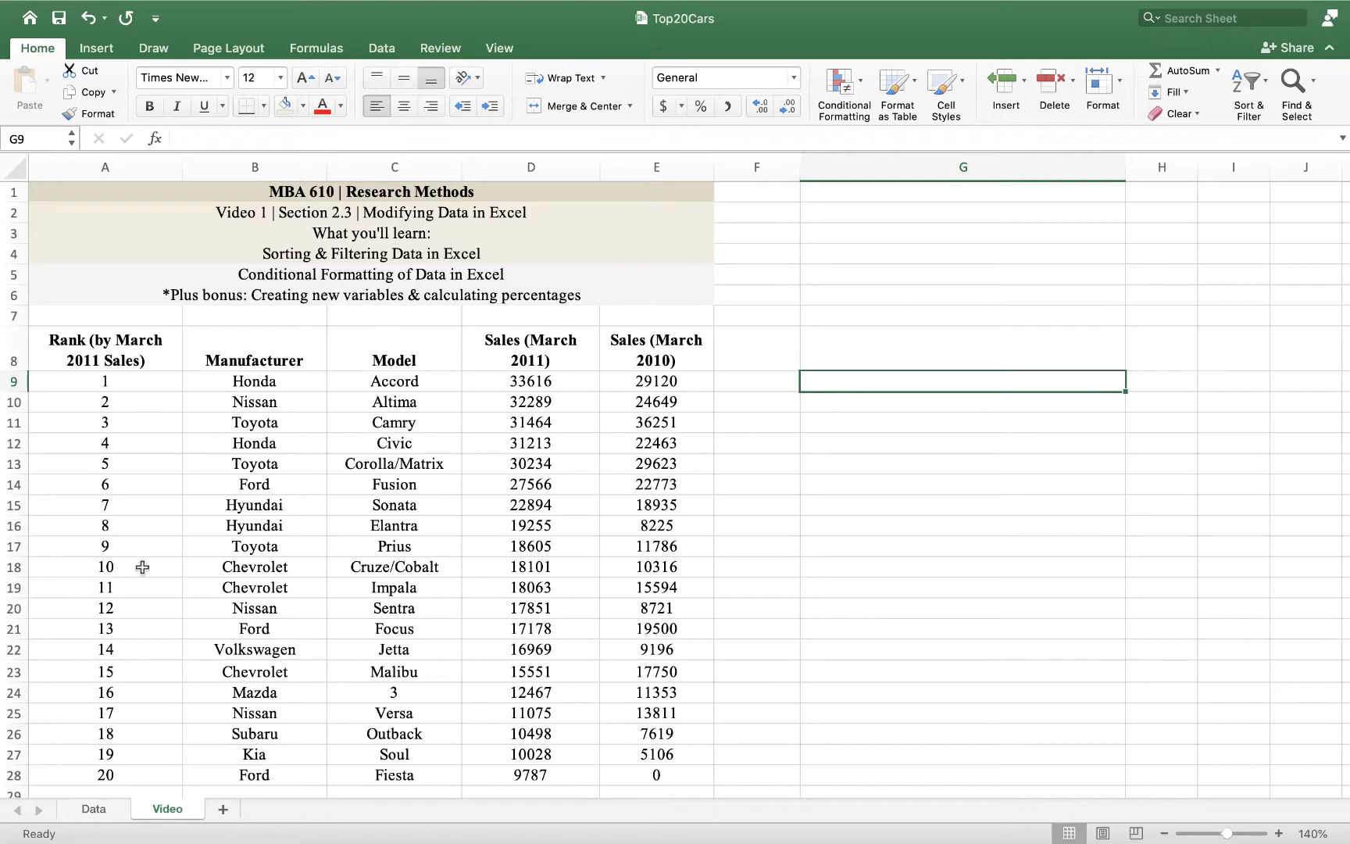
left_click(91, 342)
left_click(198, 347)
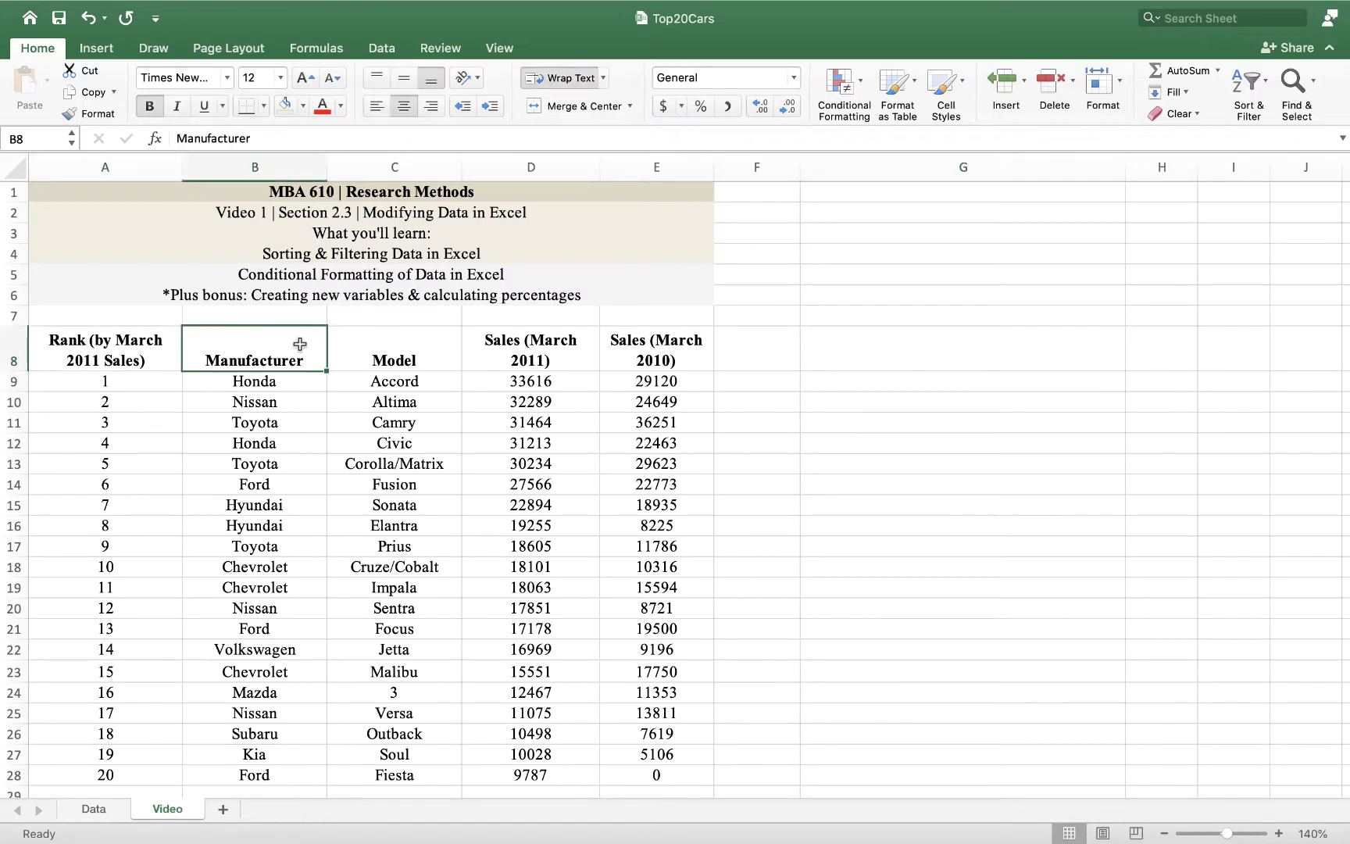
left_click(108, 347)
left_click(266, 354)
left_click(333, 354)
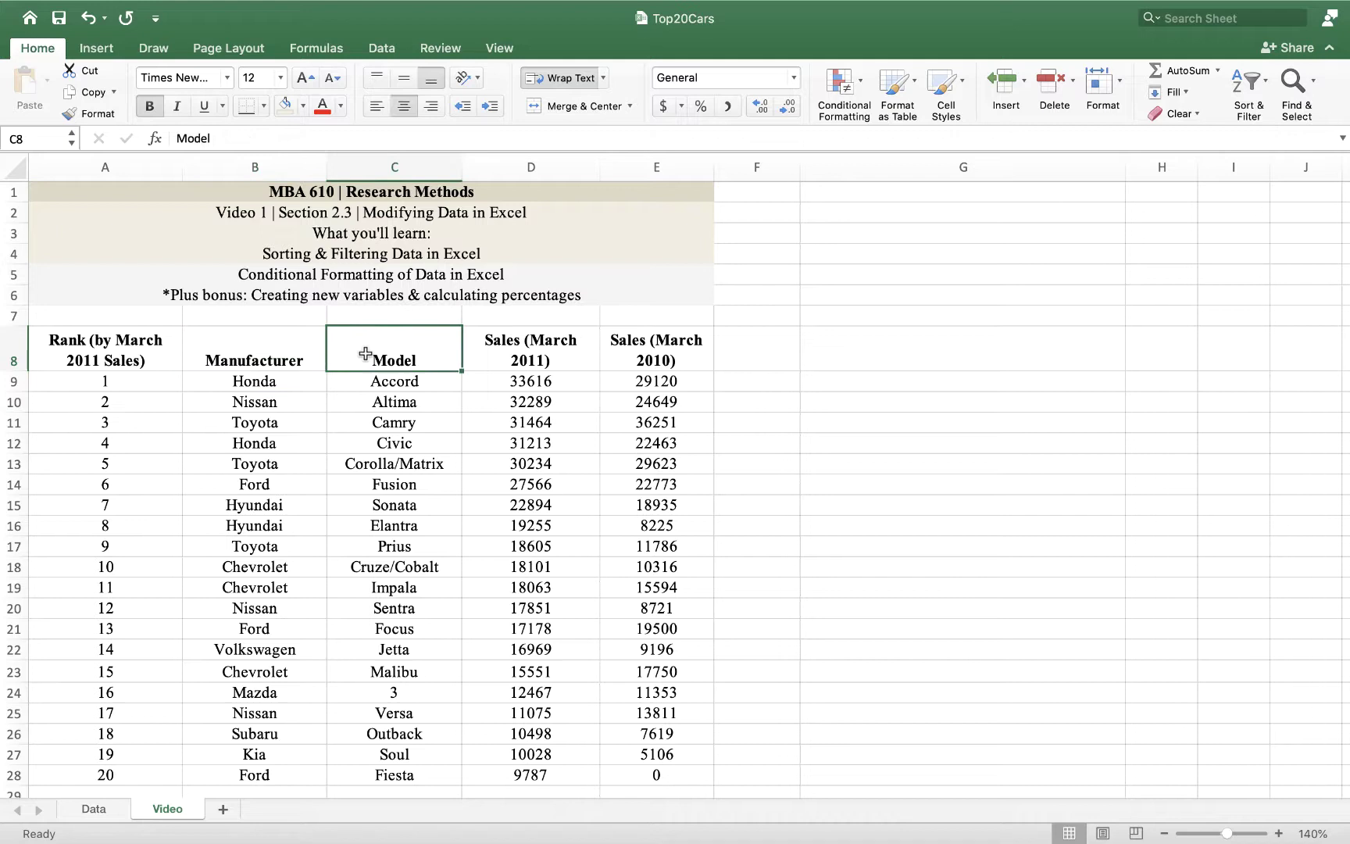
left_click(515, 356)
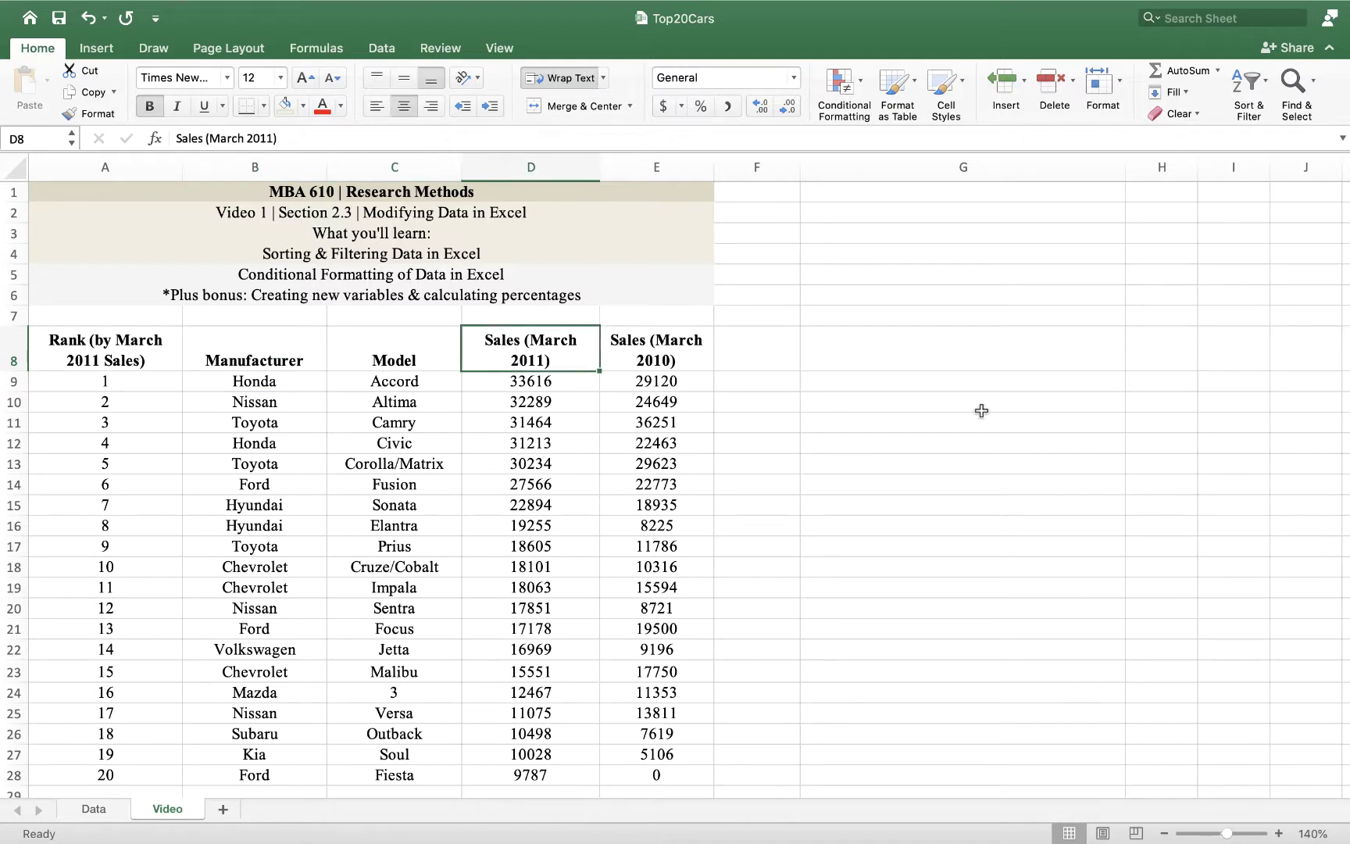
left_click(694, 344)
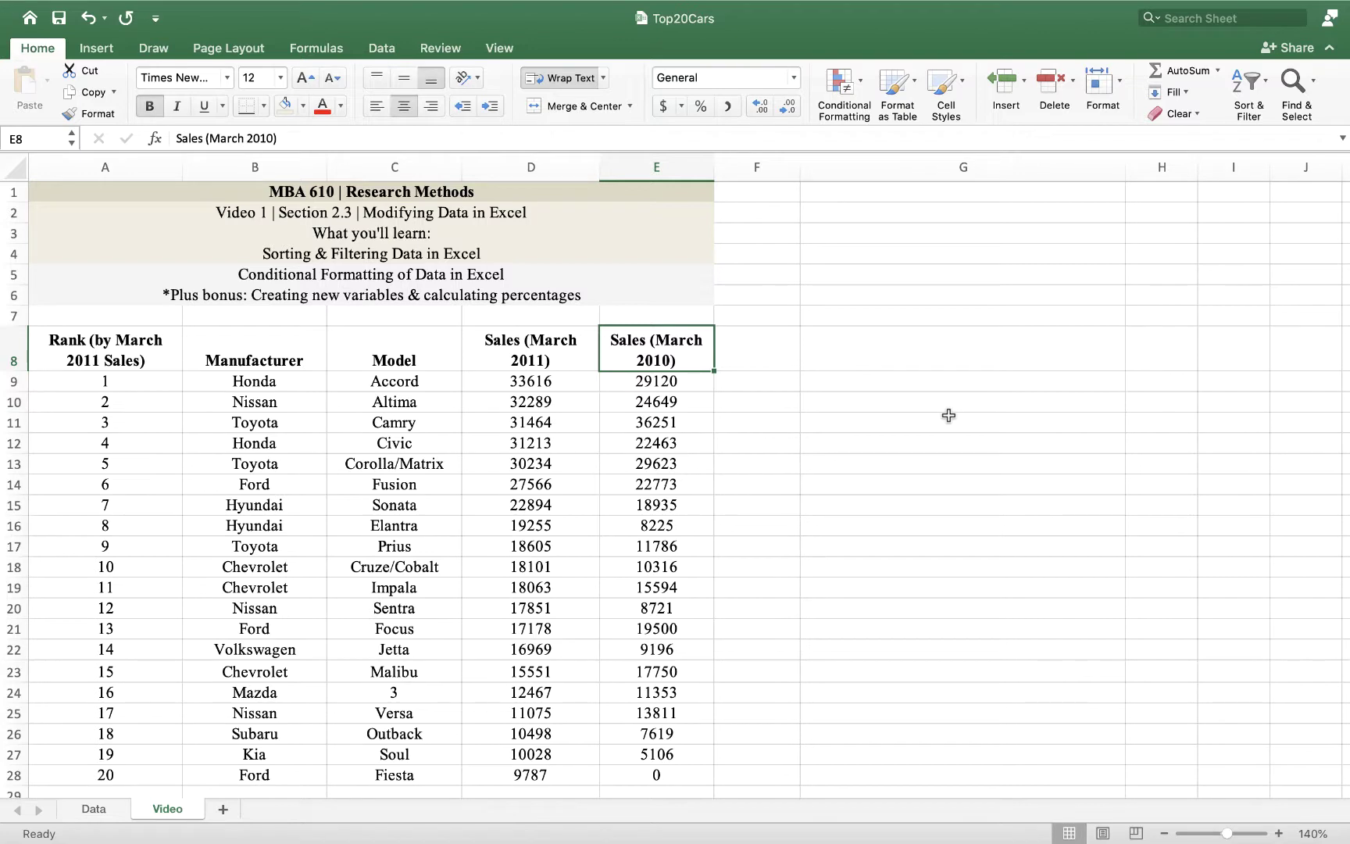
left_click(119, 347)
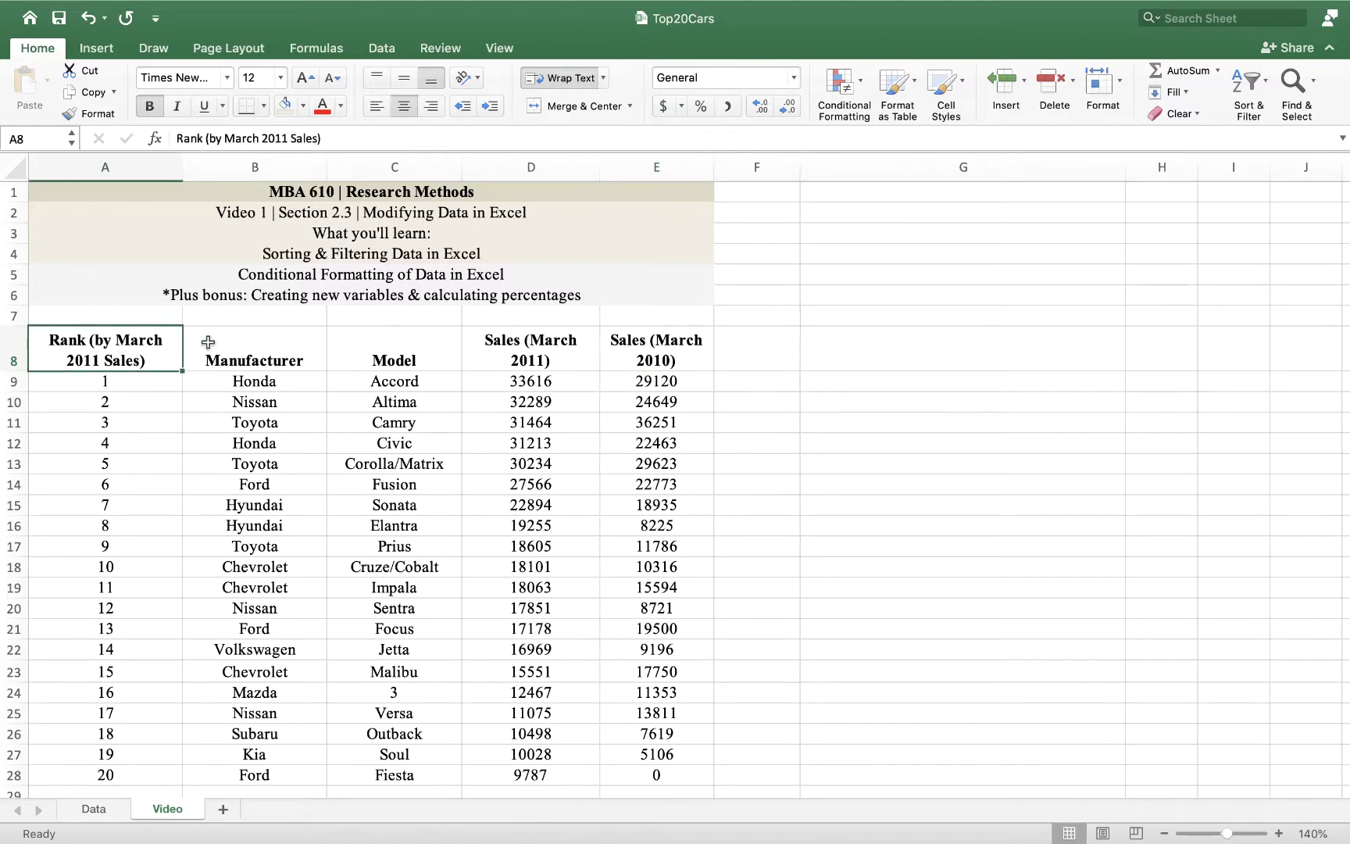
left_click(208, 342)
left_click(362, 341)
left_click(491, 339)
left_click(654, 341)
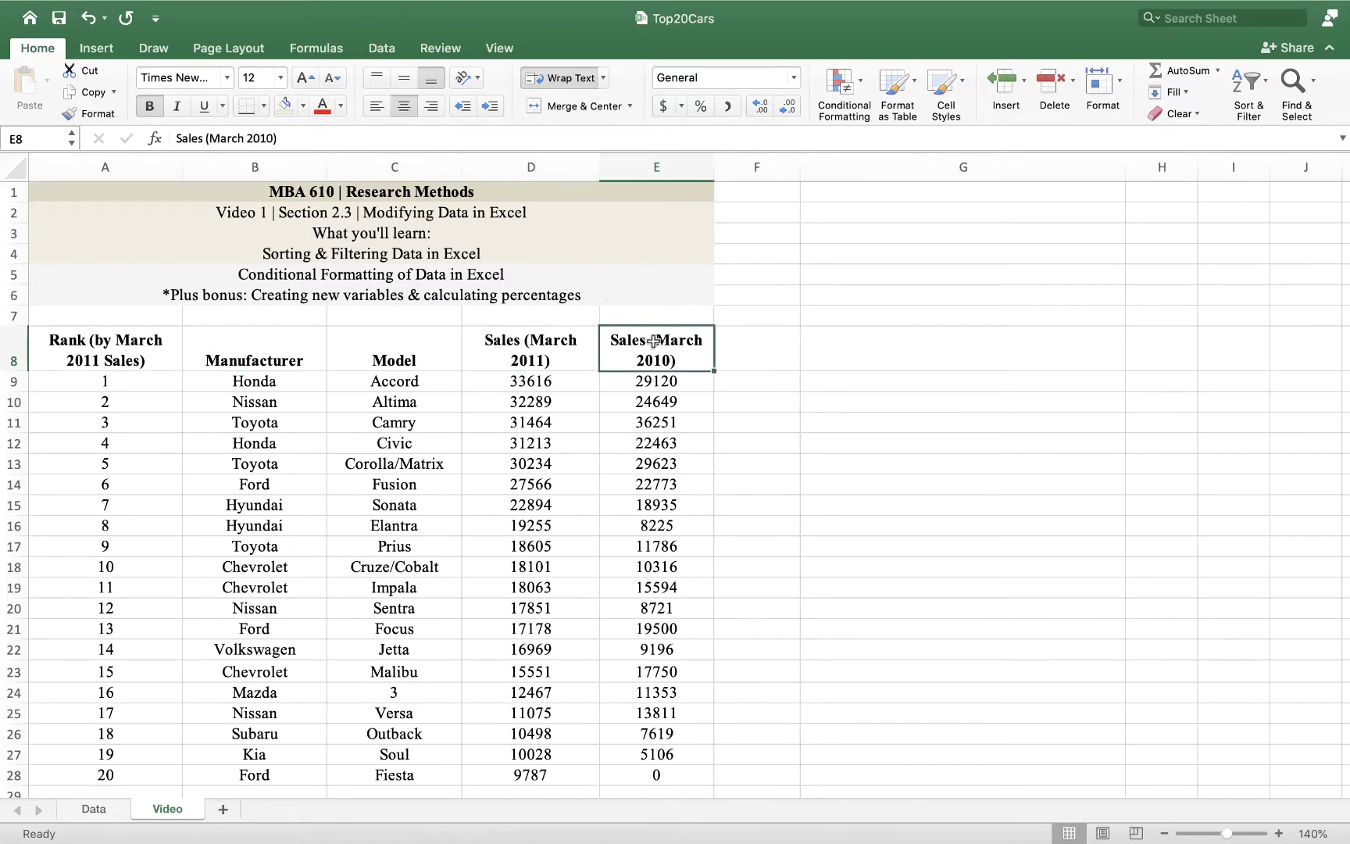
left_click(19, 383)
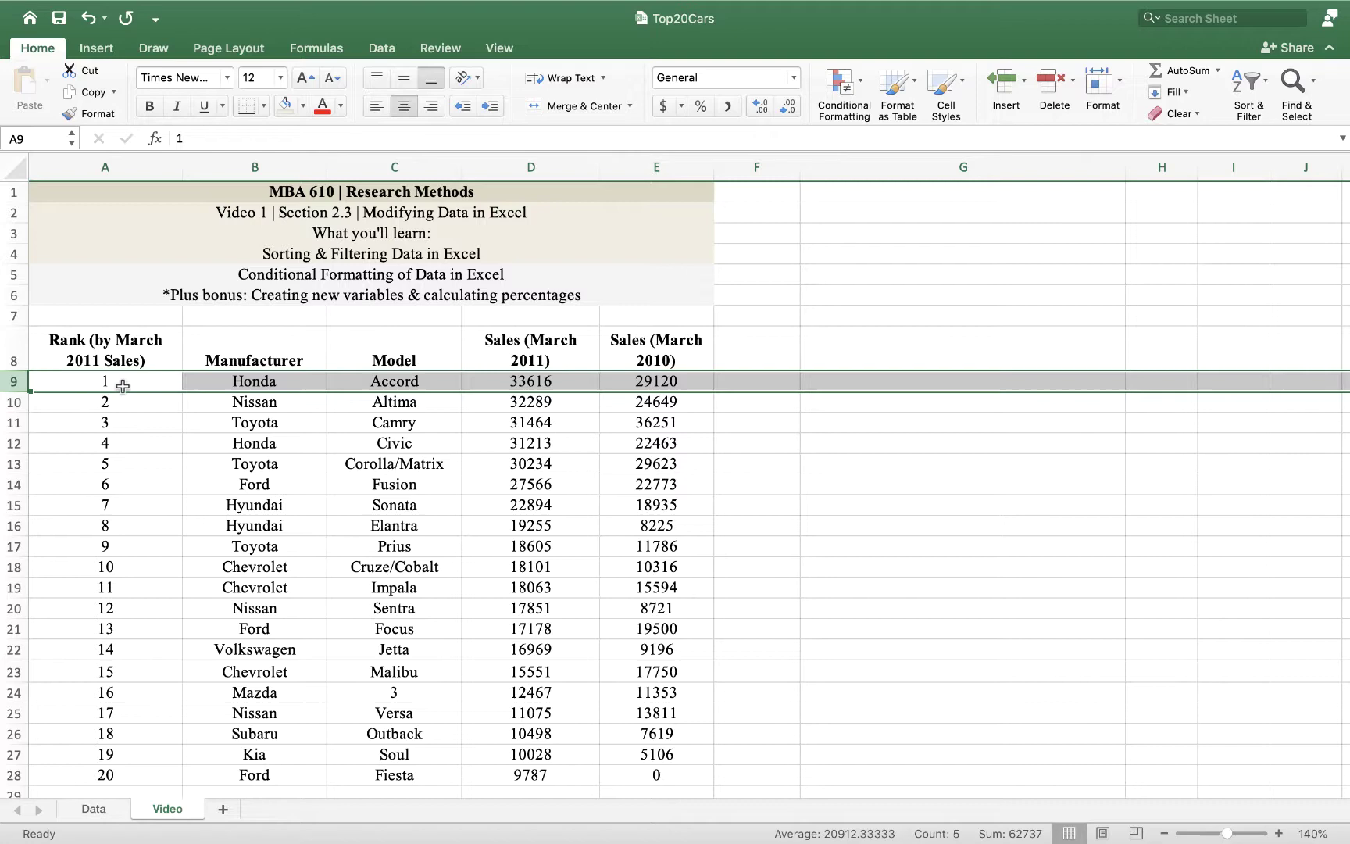
left_click(524, 380)
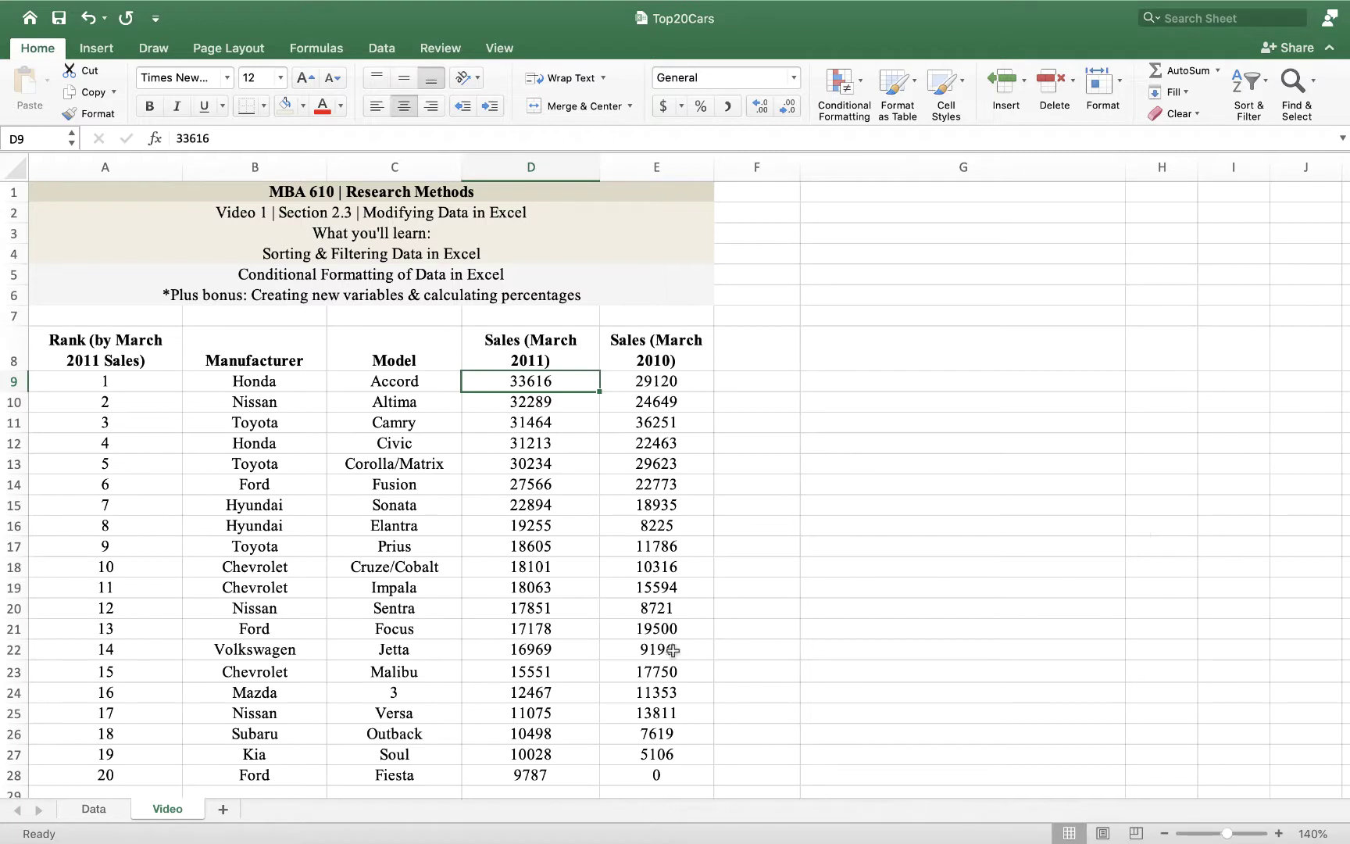
left_click(15, 712)
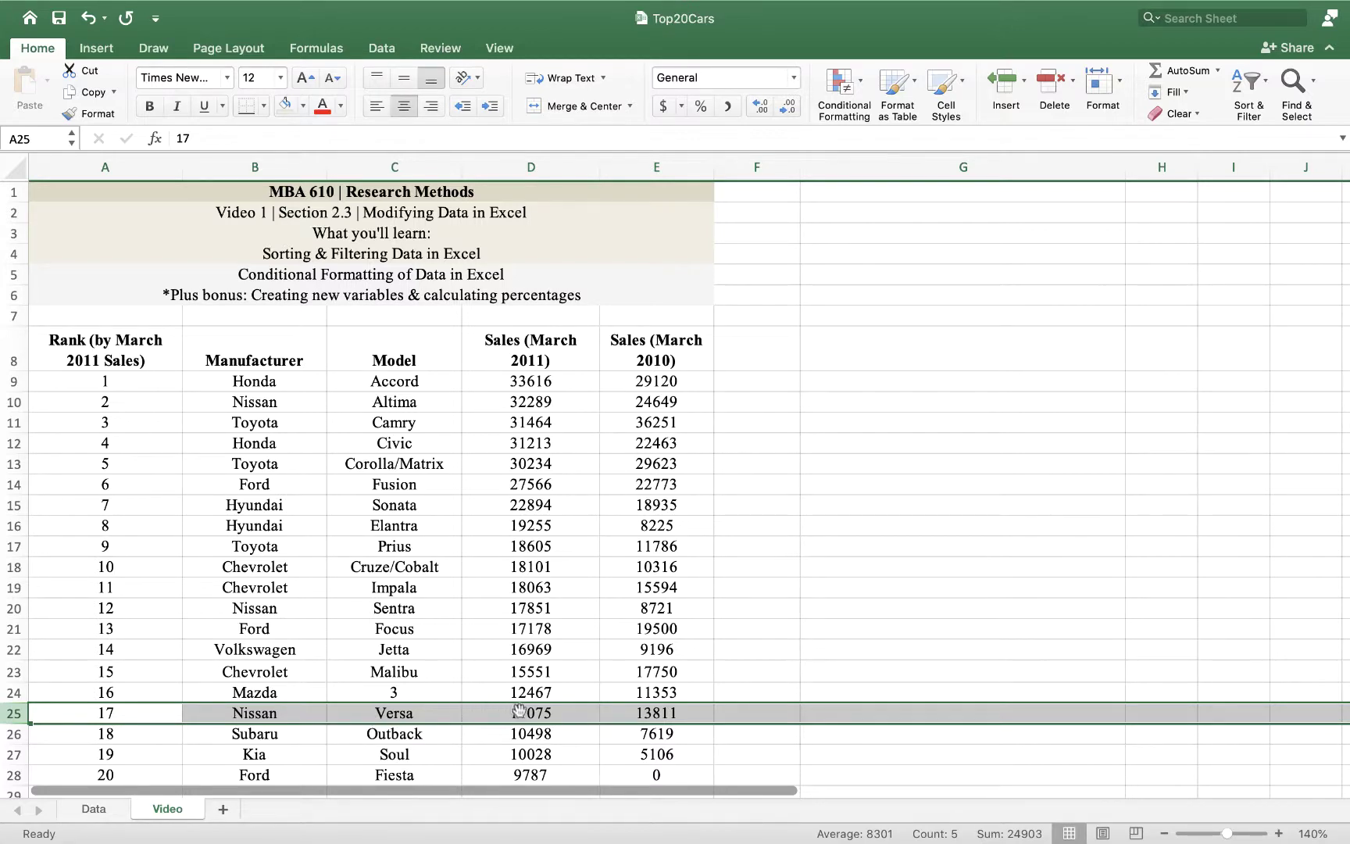
left_click(816, 690)
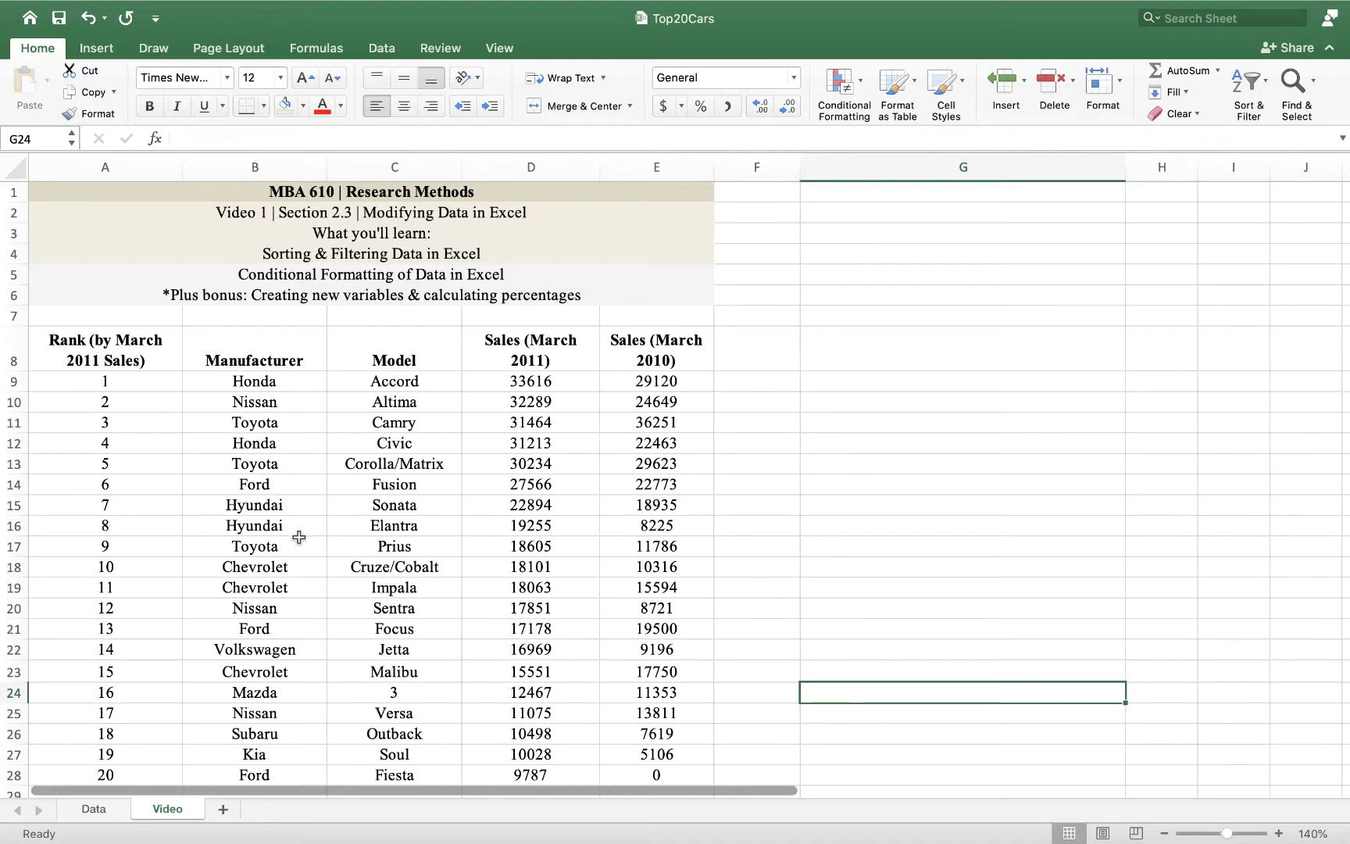
- Sort A8:E28 by Sales (March 2010), largest to smallest, with row 8 kept as headers
left_click_drag(95, 364, 631, 767)
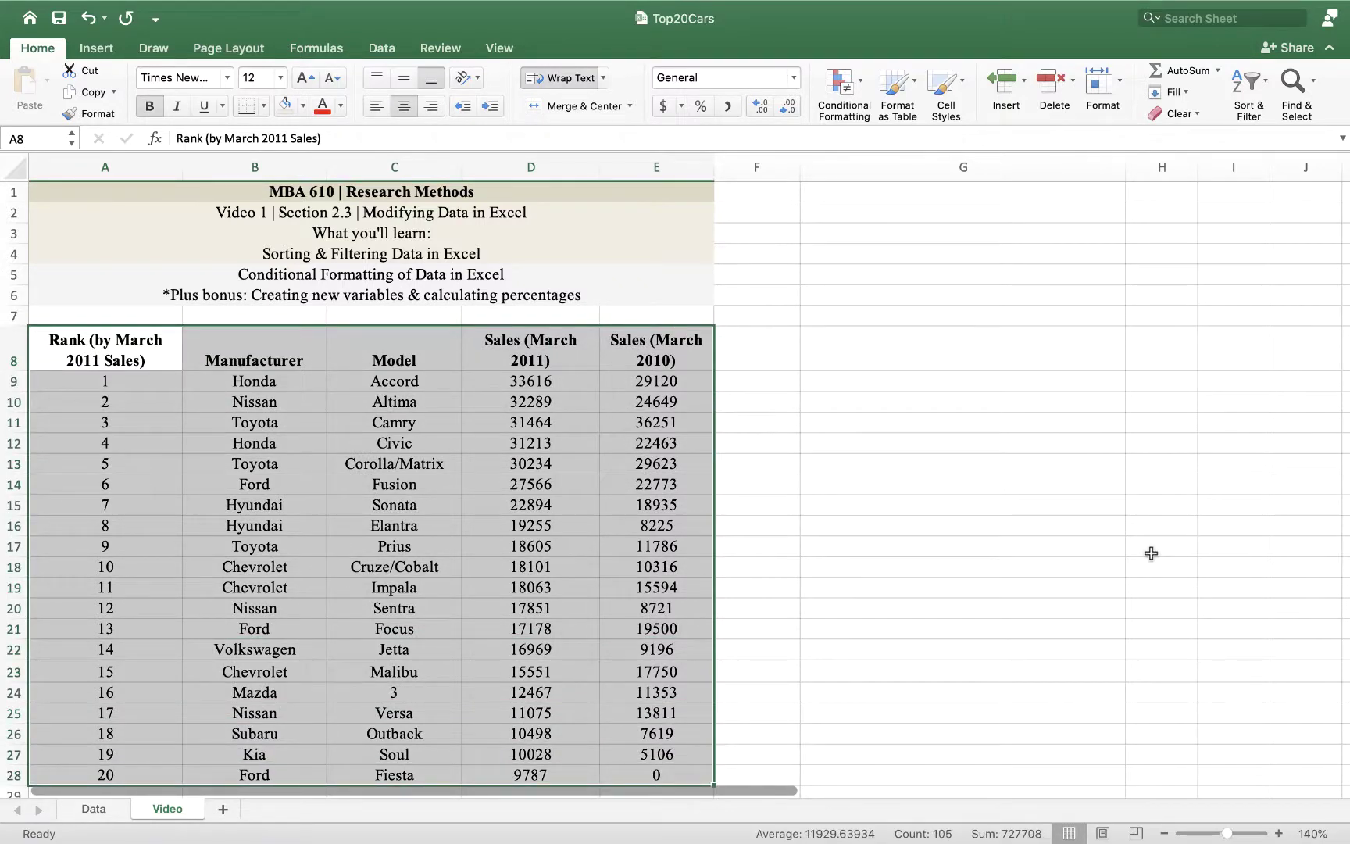
left_click(382, 49)
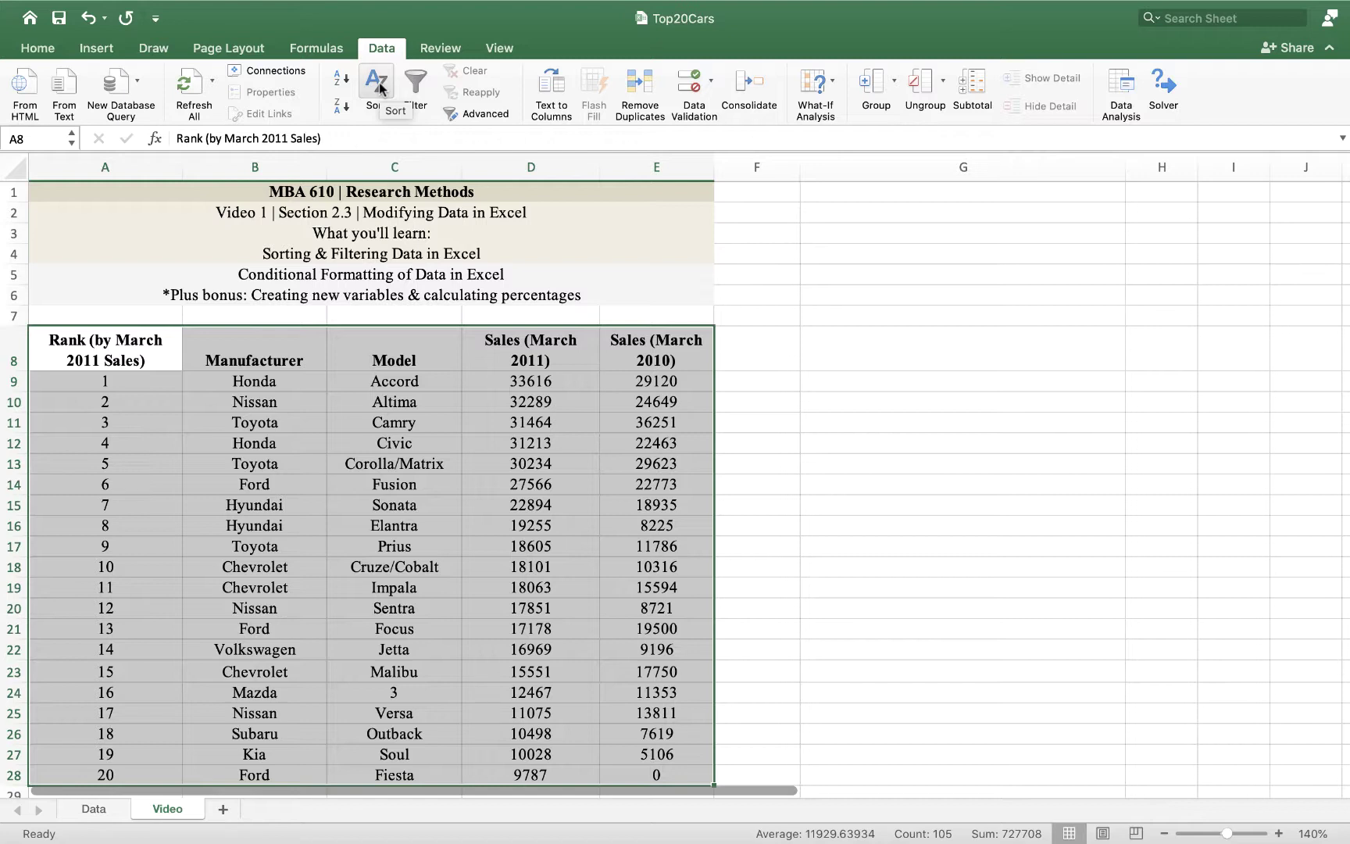
left_click(381, 87)
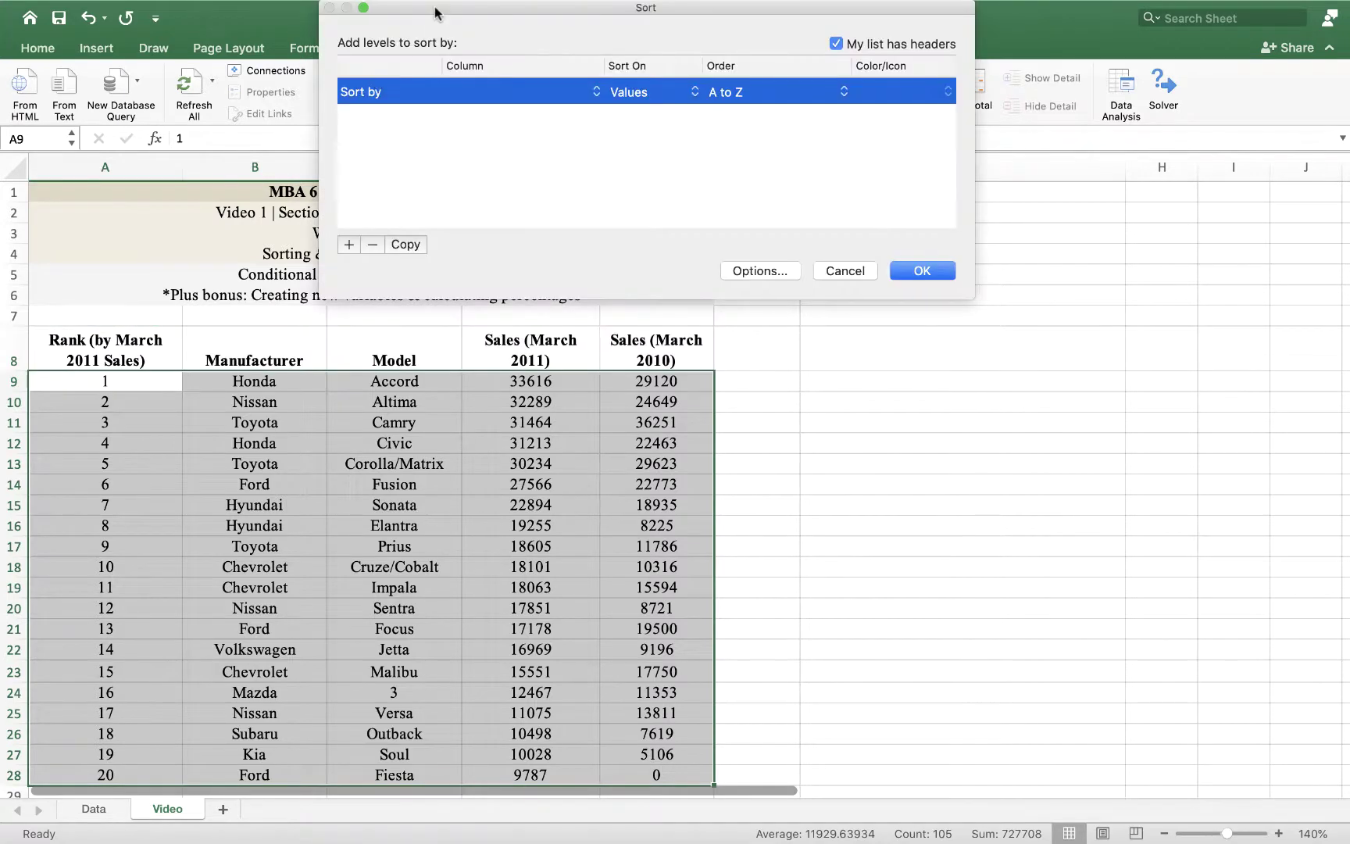
left_click_drag(435, 7, 811, 58)
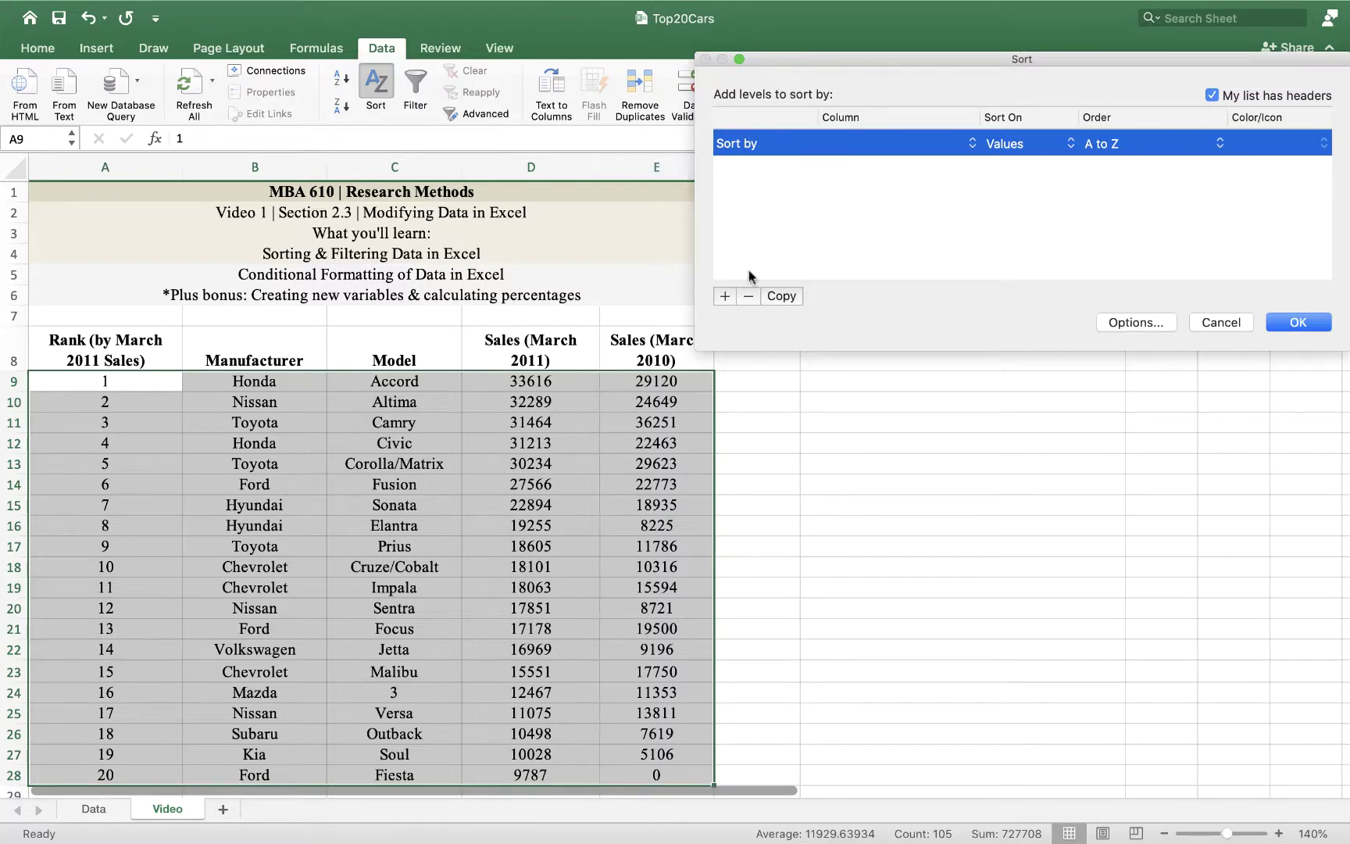
left_click(846, 144)
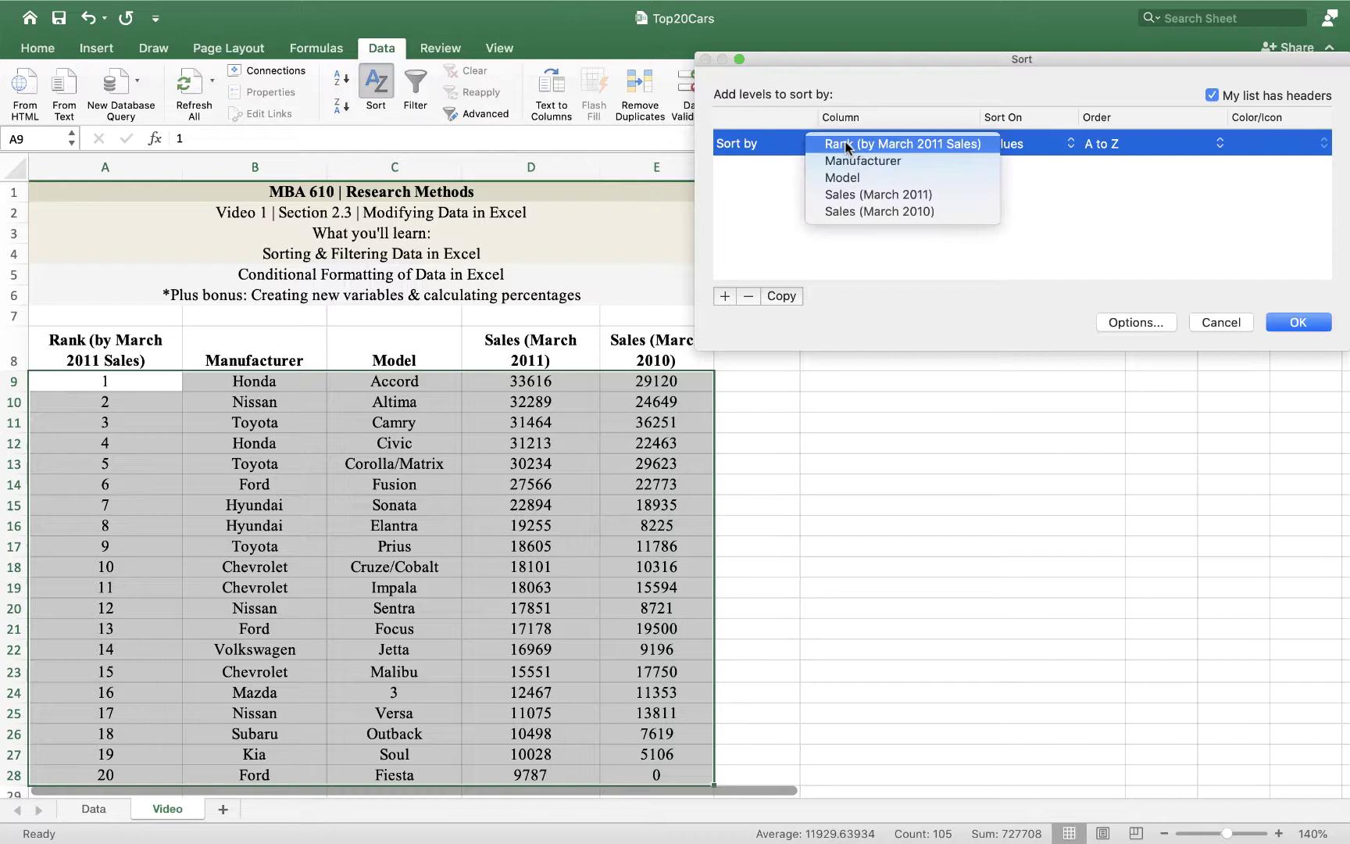
left_click(877, 212)
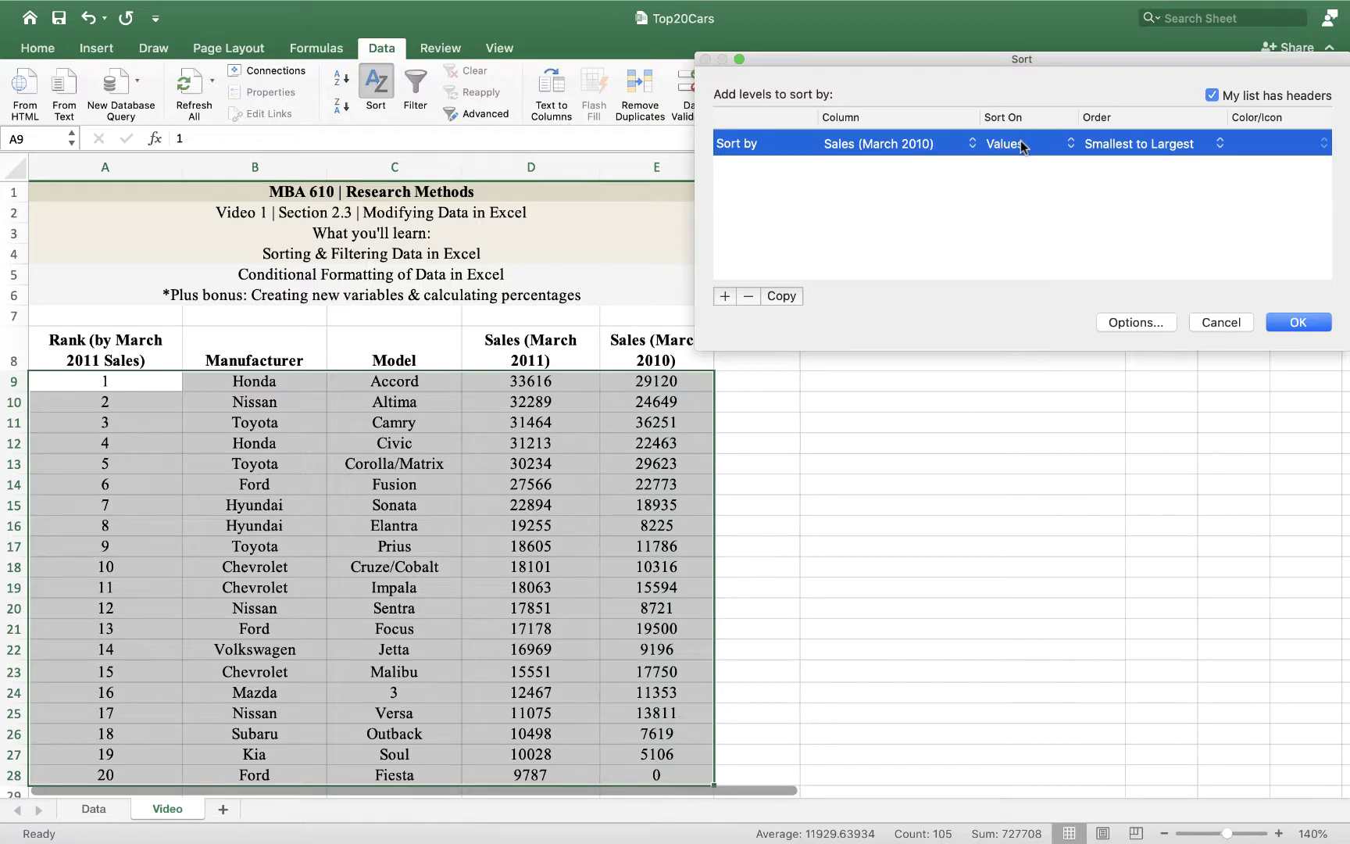
left_click(1092, 142)
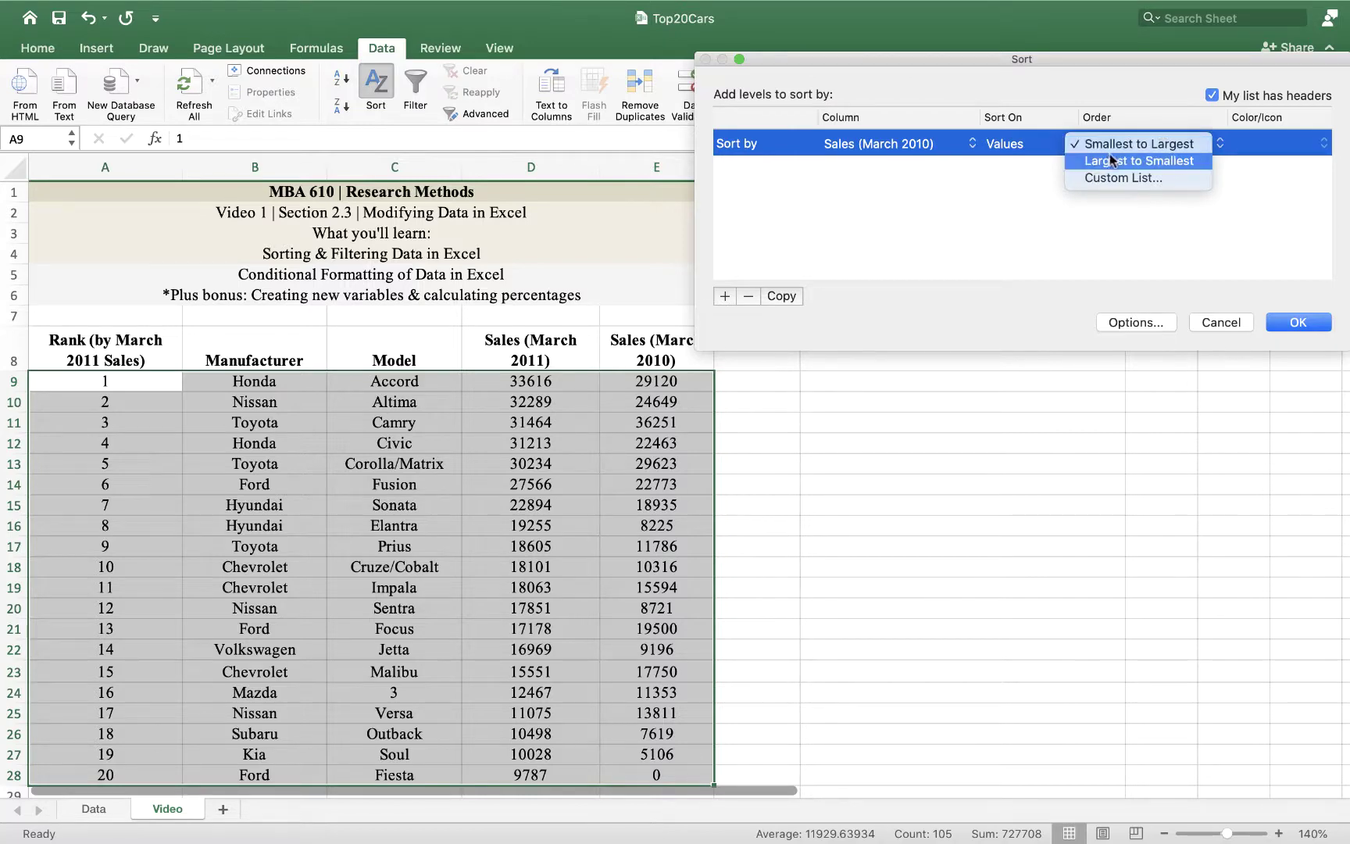
left_click(1110, 162)
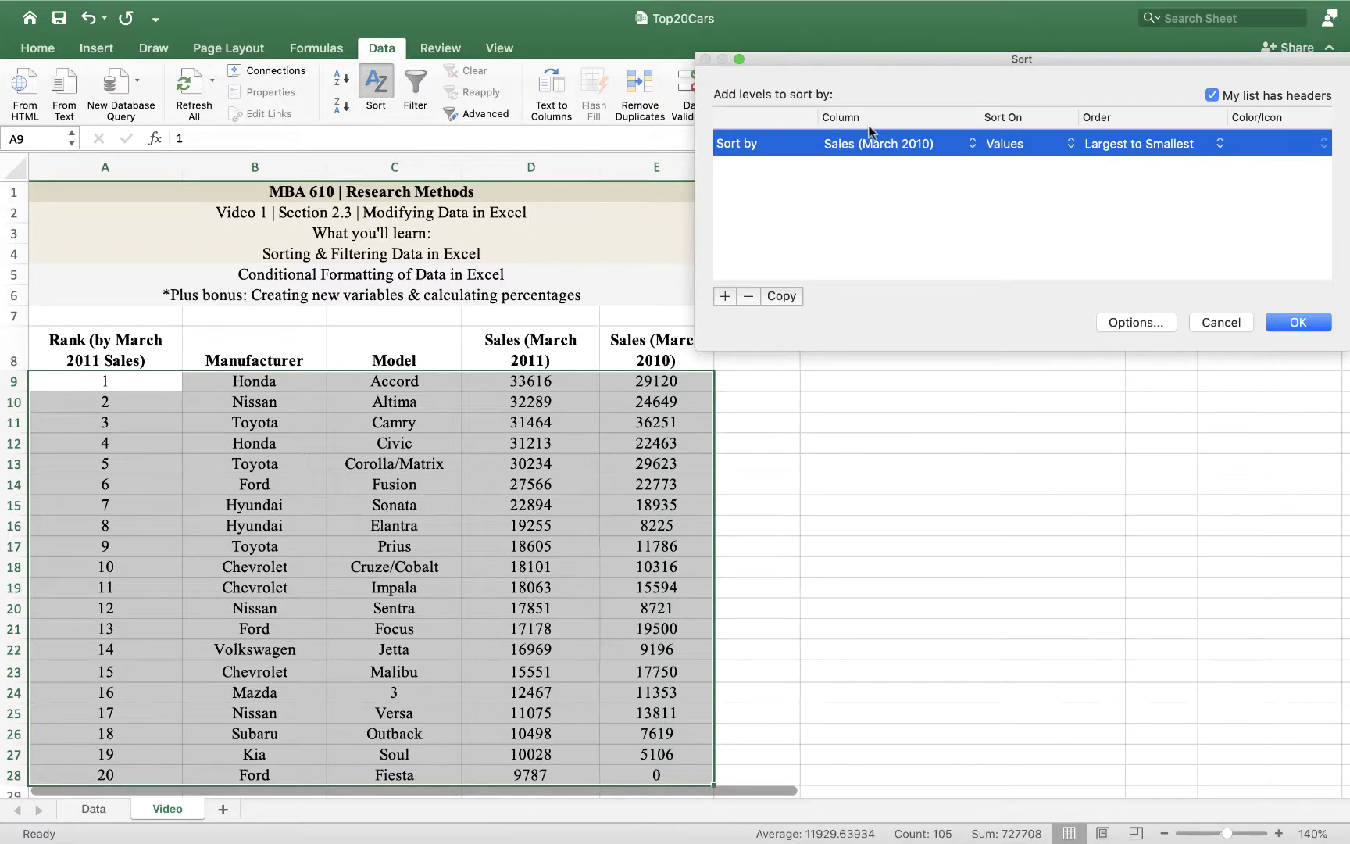
left_click(1212, 95)
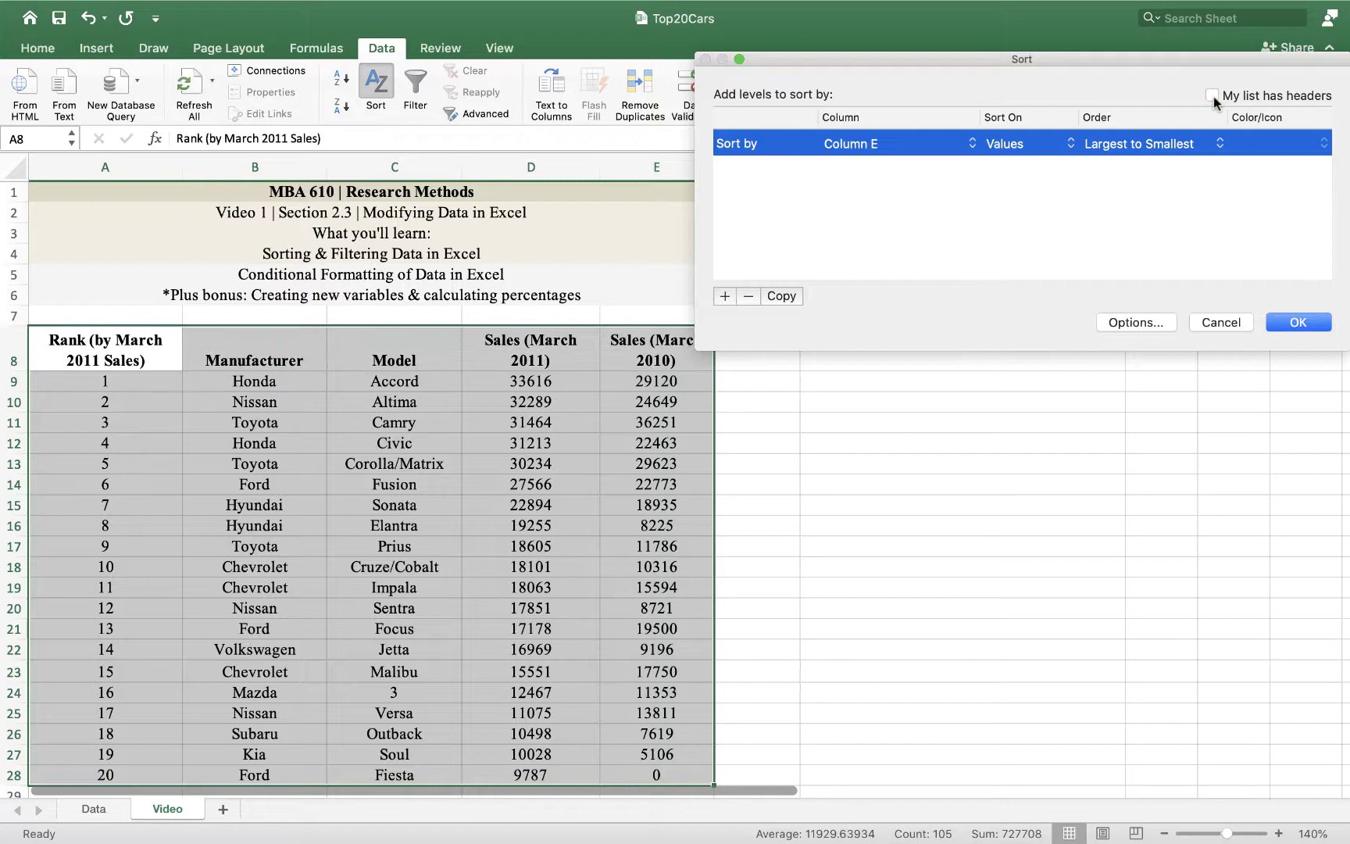
left_click(1212, 95)
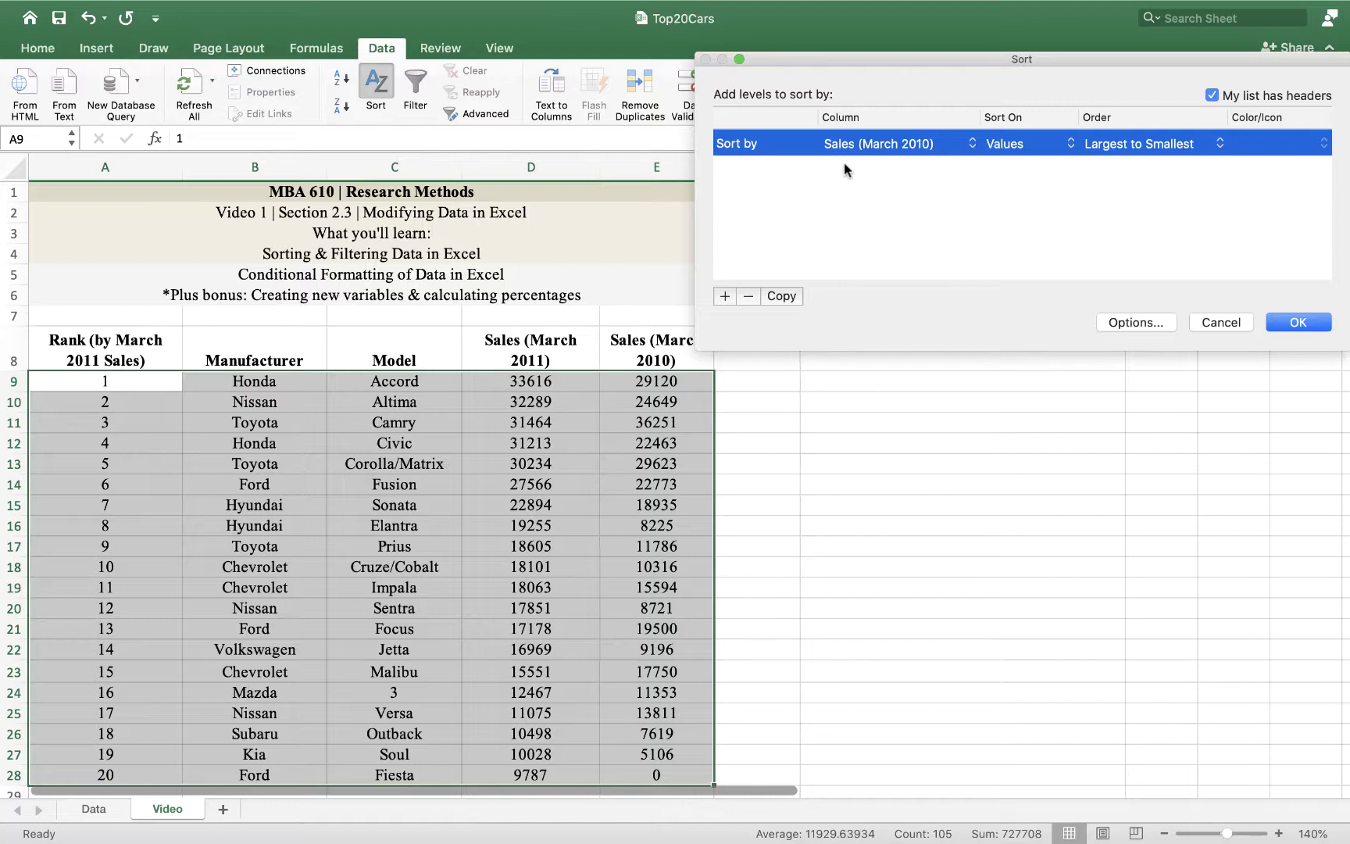
left_click(1297, 322)
left_click(1089, 326)
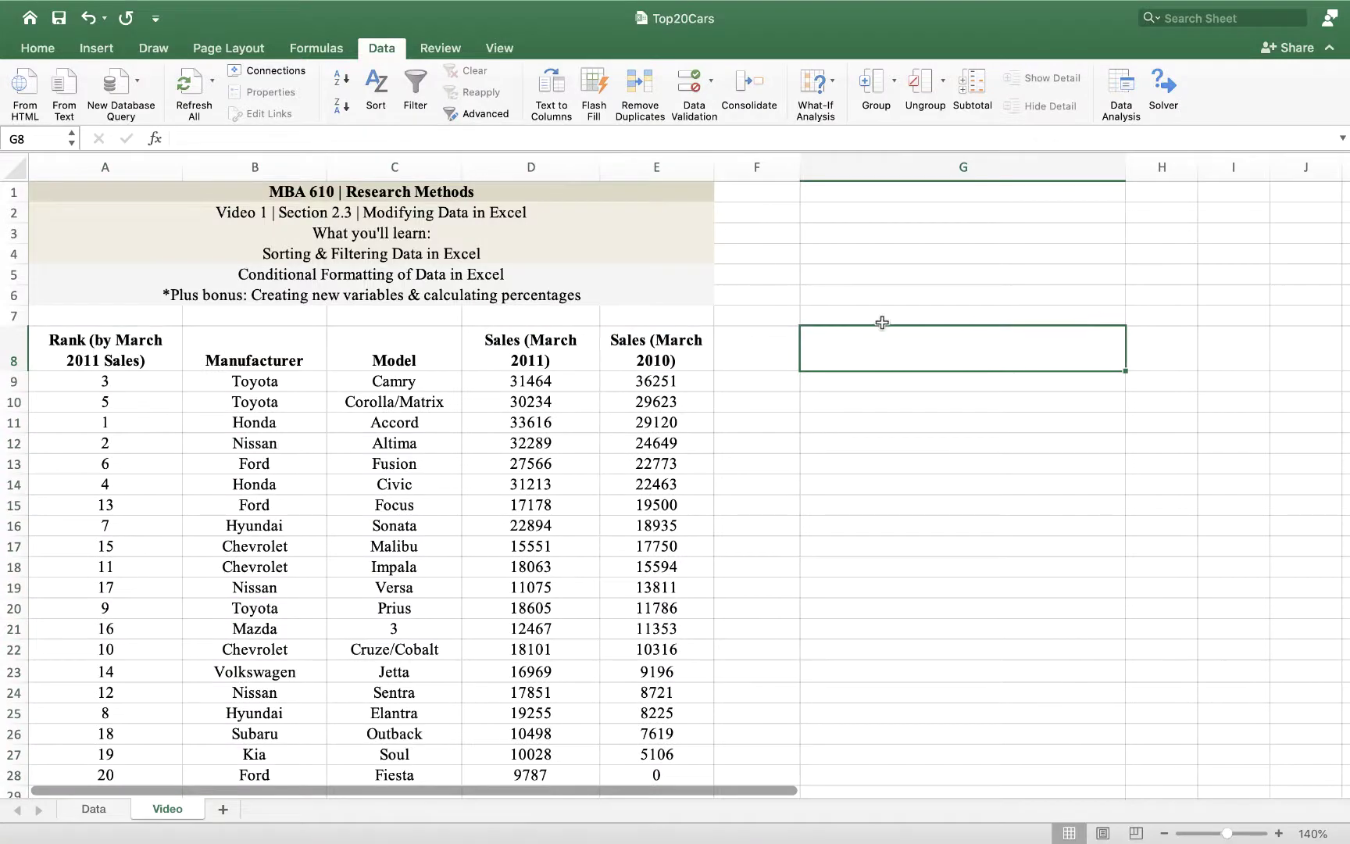
- Check the reordered March 2010 values and ranks, then undo the sort with Cmd+Z
left_click(662, 383)
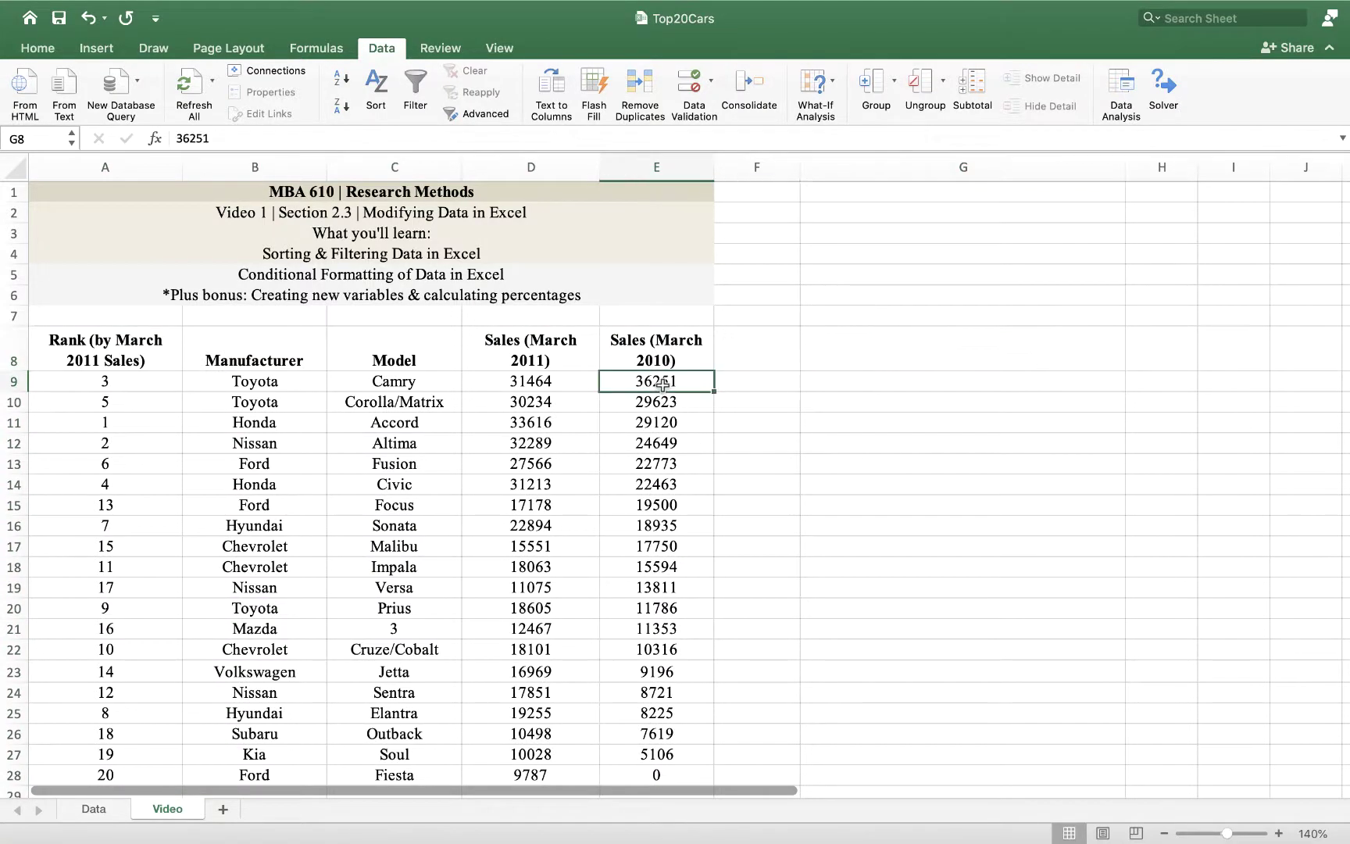
scroll(663, 383, "down", 4)
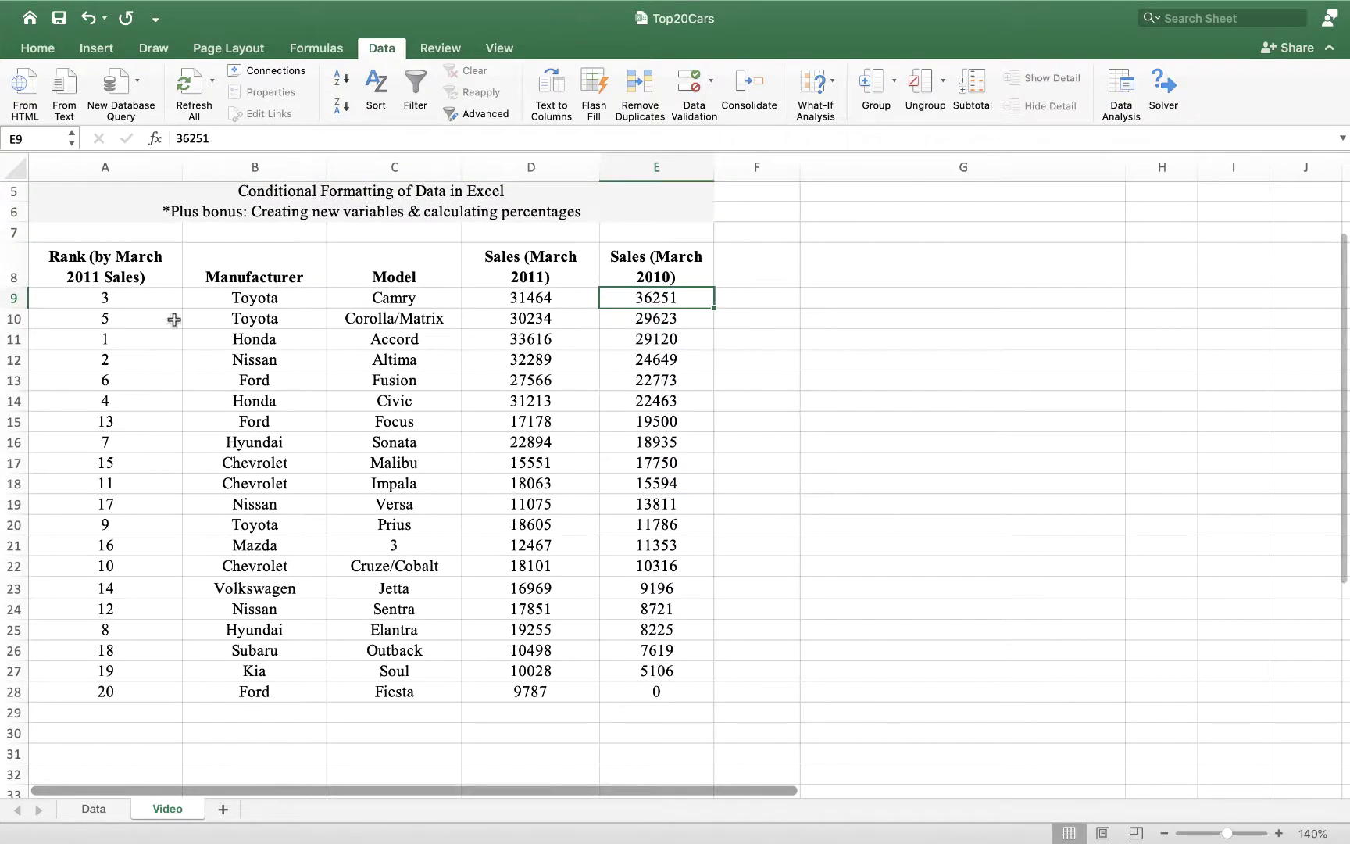
left_click_drag(108, 299, 74, 682)
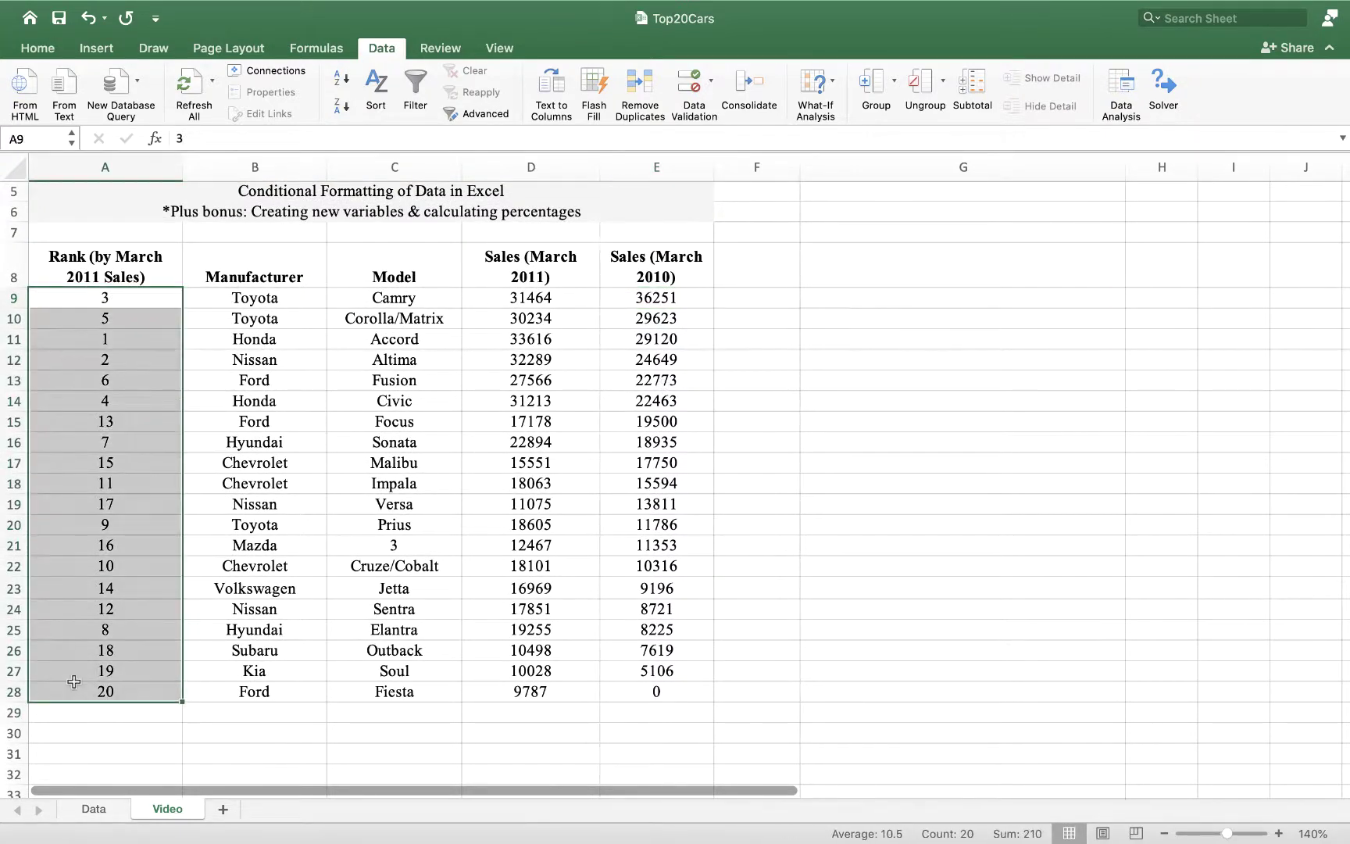
left_click(408, 633)
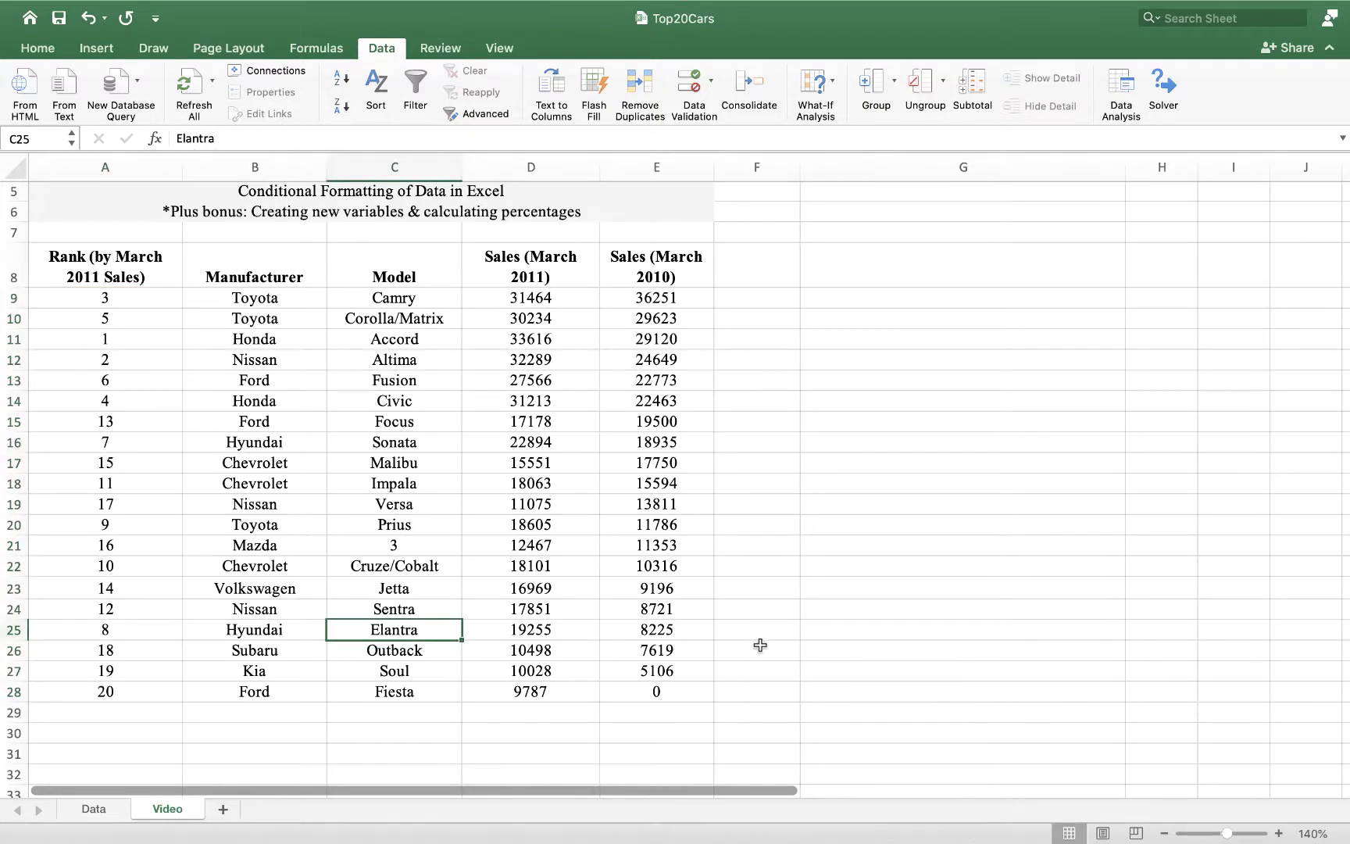
scroll(760, 645, "down", 1)
scroll(760, 645, "up", 5)
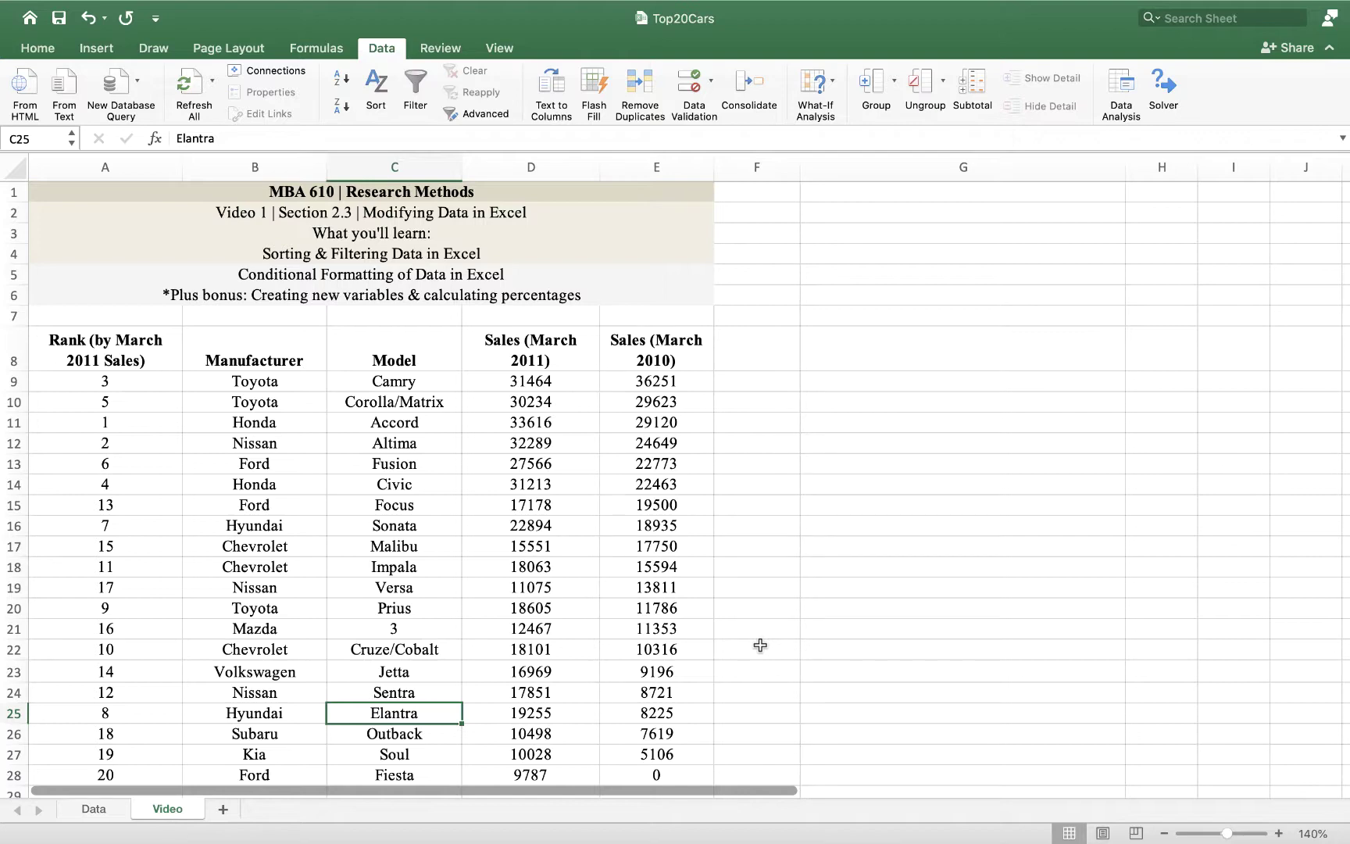
key("super+z")
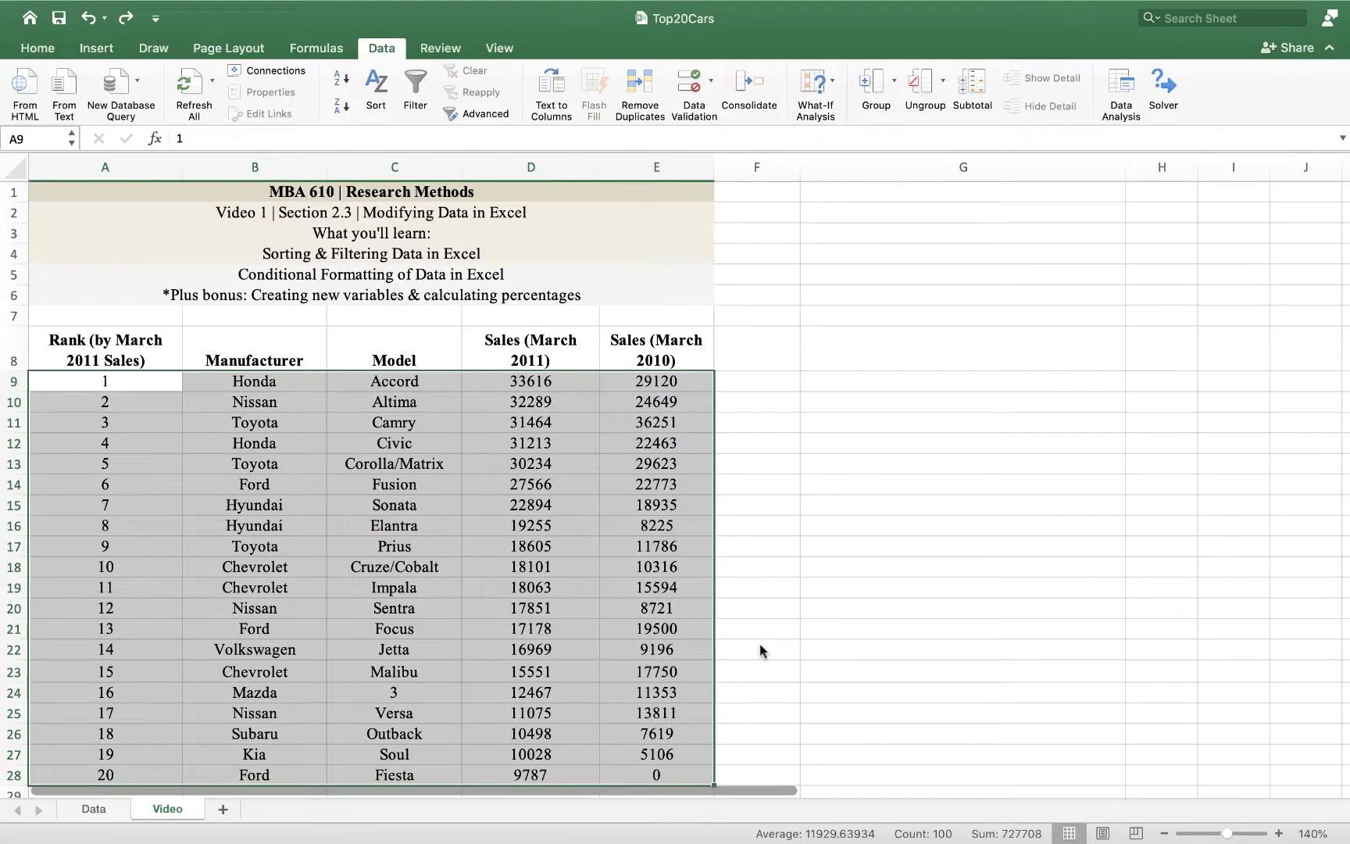
- Add Filter dropdowns to the table's header row A8:E8
left_click(765, 638)
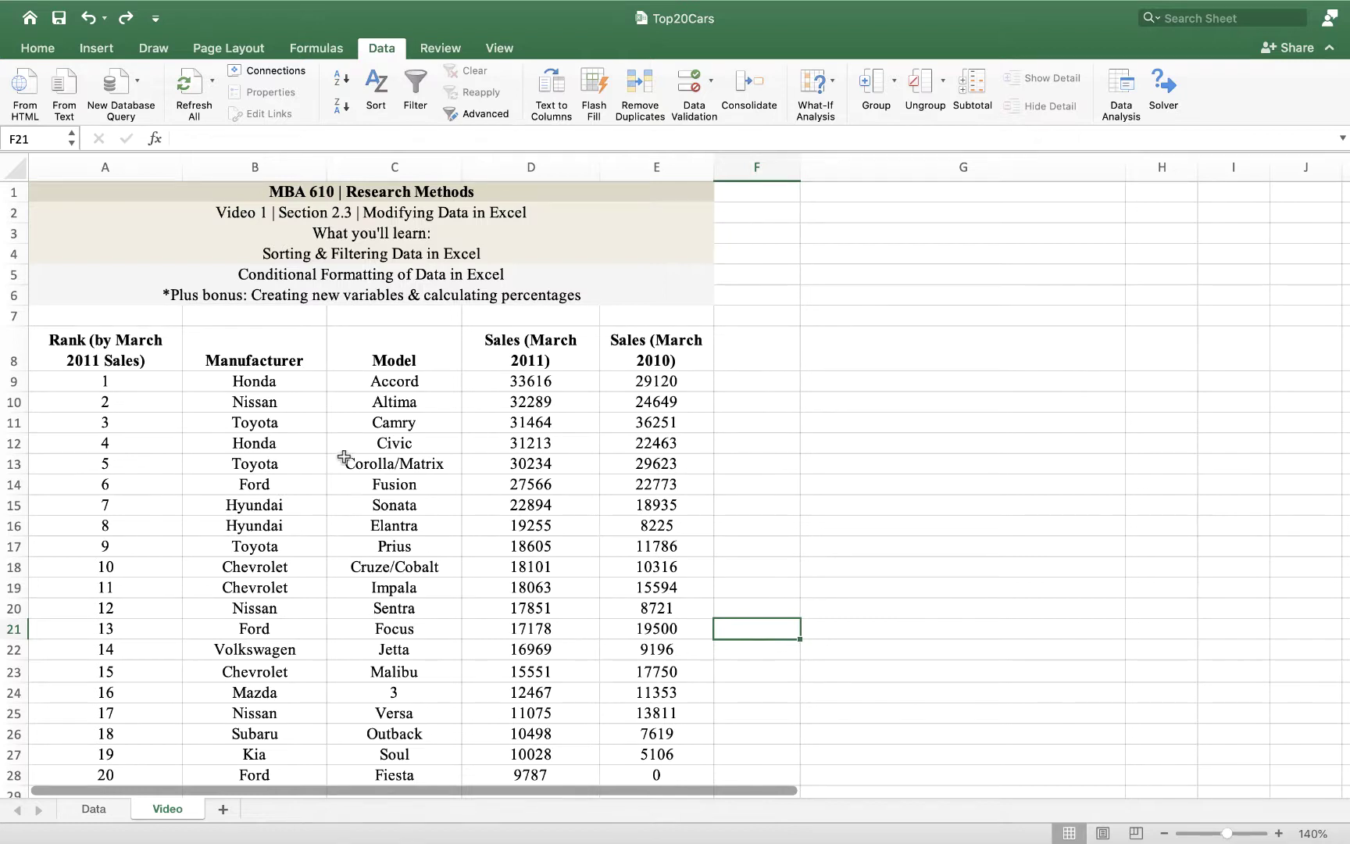
left_click_drag(107, 349, 631, 770)
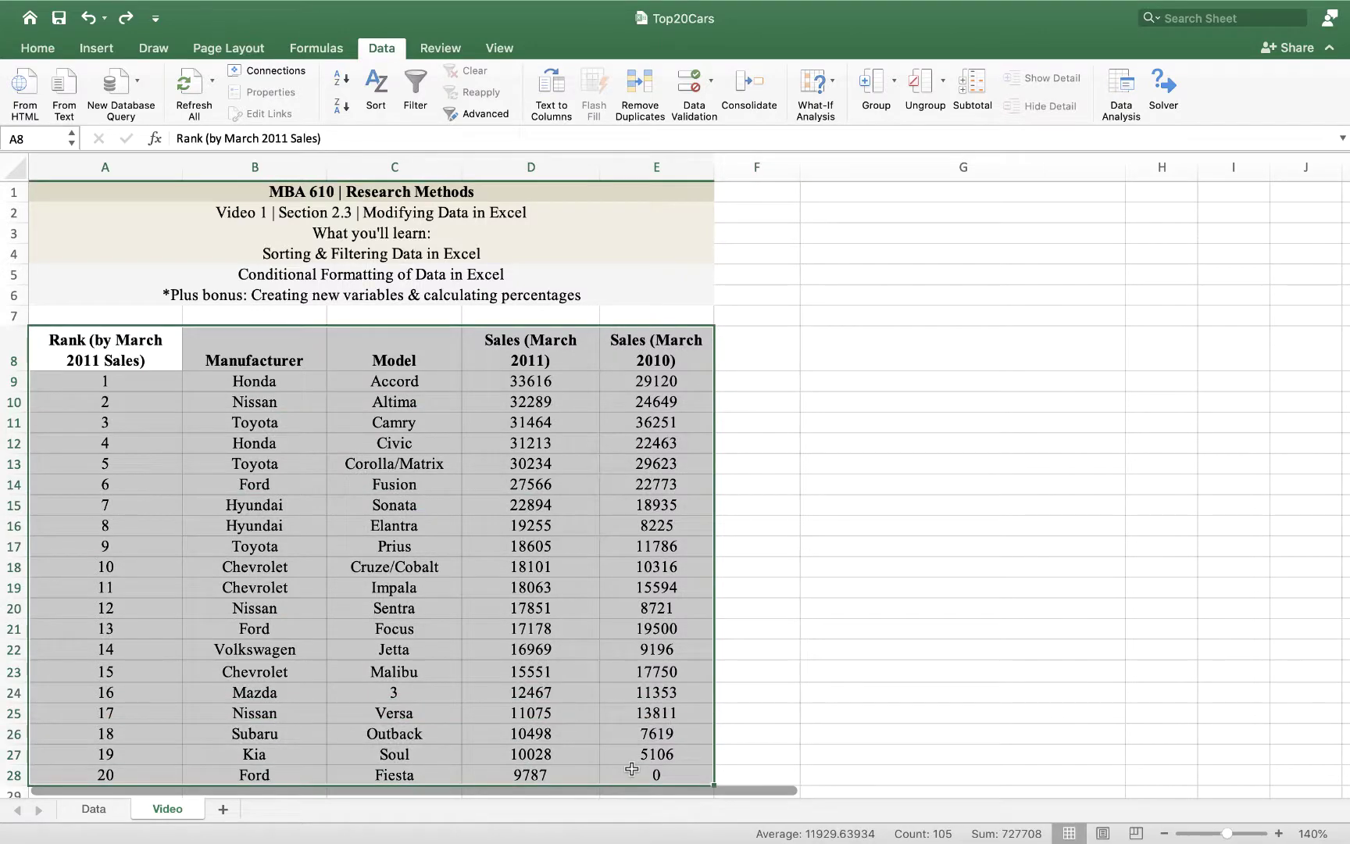
left_click(412, 89)
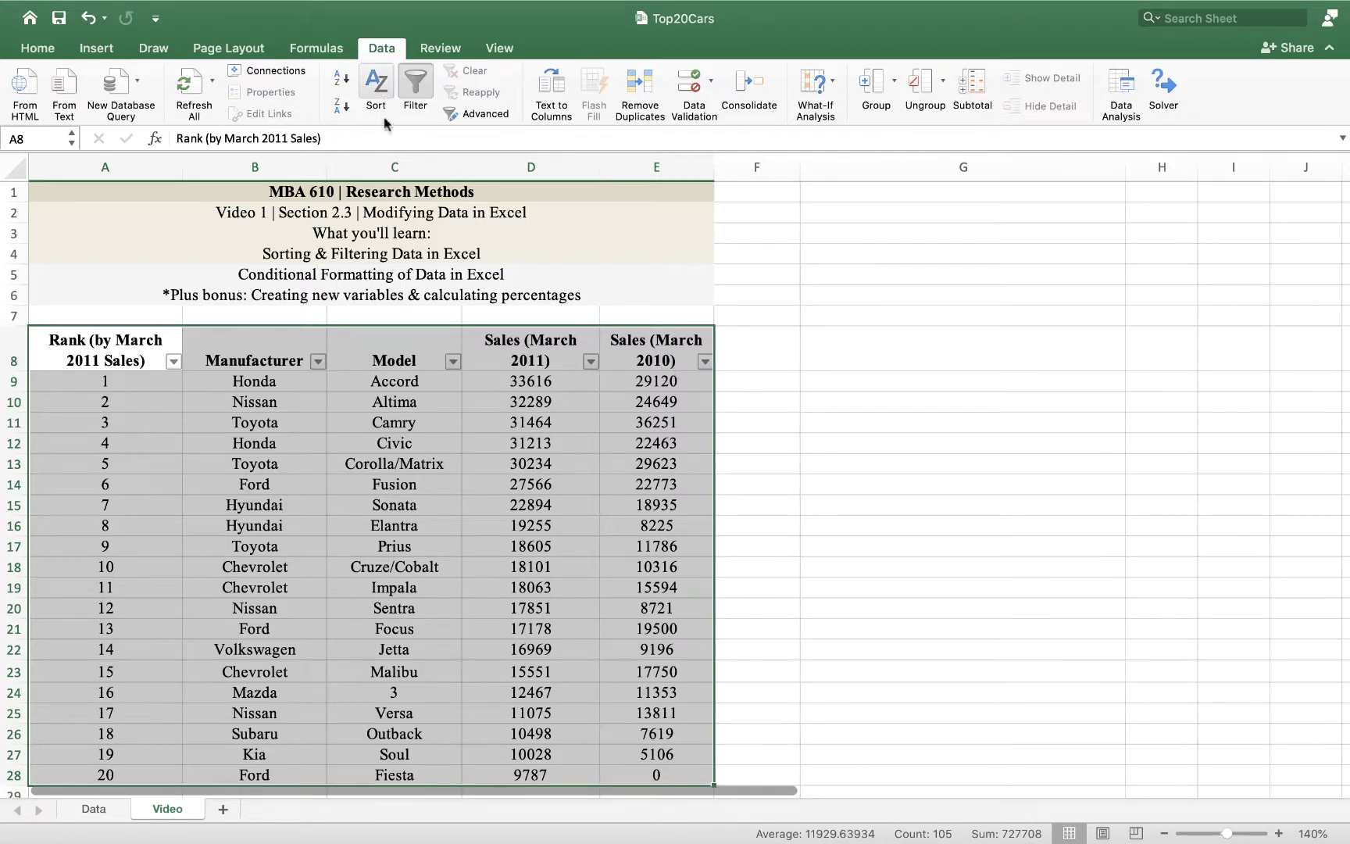
- Toggle the header filters off and on, leaving them switched on
left_click(414, 89)
left_click(414, 89)
left_click(414, 89)
left_click(413, 89)
left_click(414, 89)
left_click(414, 89)
- Filter the Manufacturer column to Toyota only, leaving 3 of 20 cars visible
left_click(318, 363)
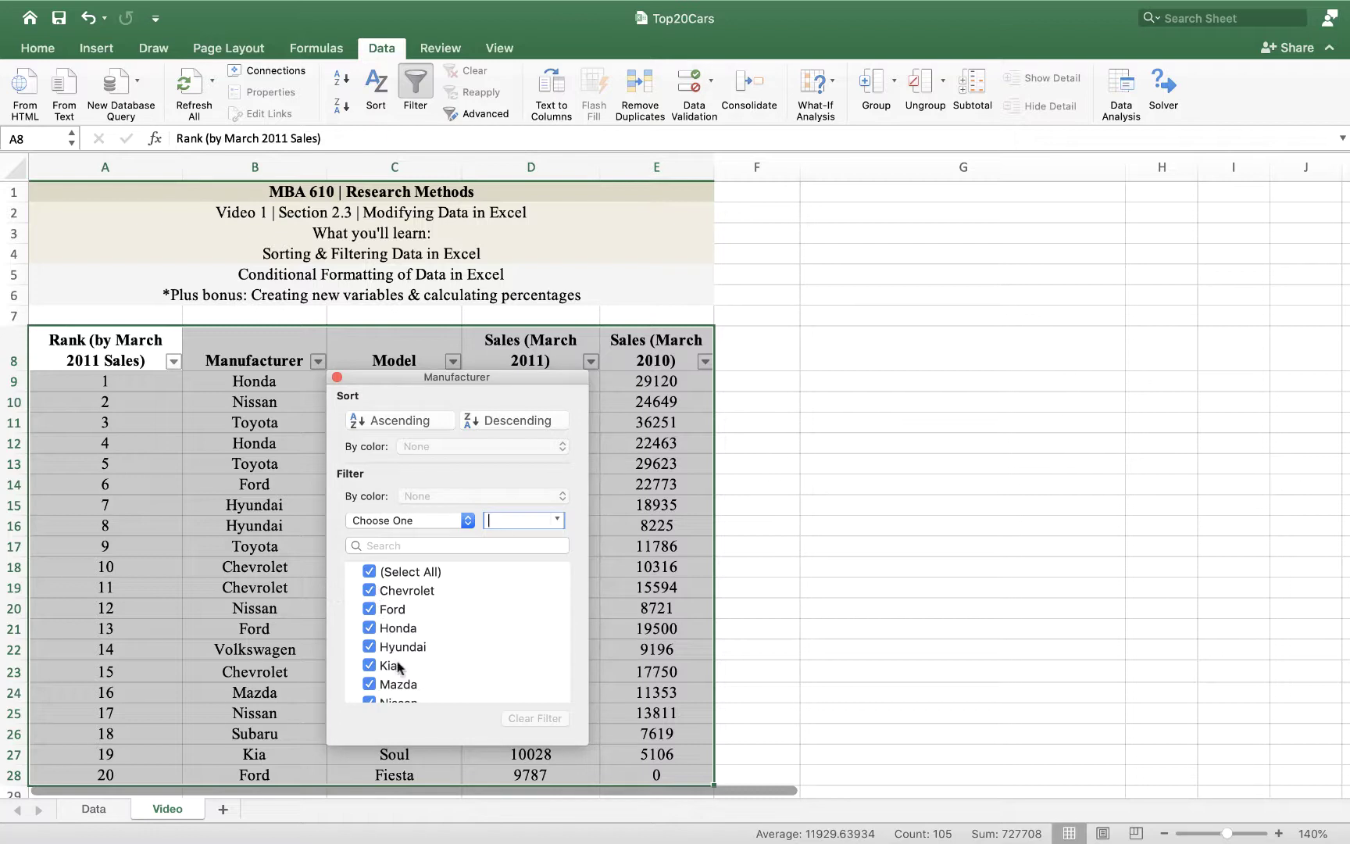
left_click(369, 572)
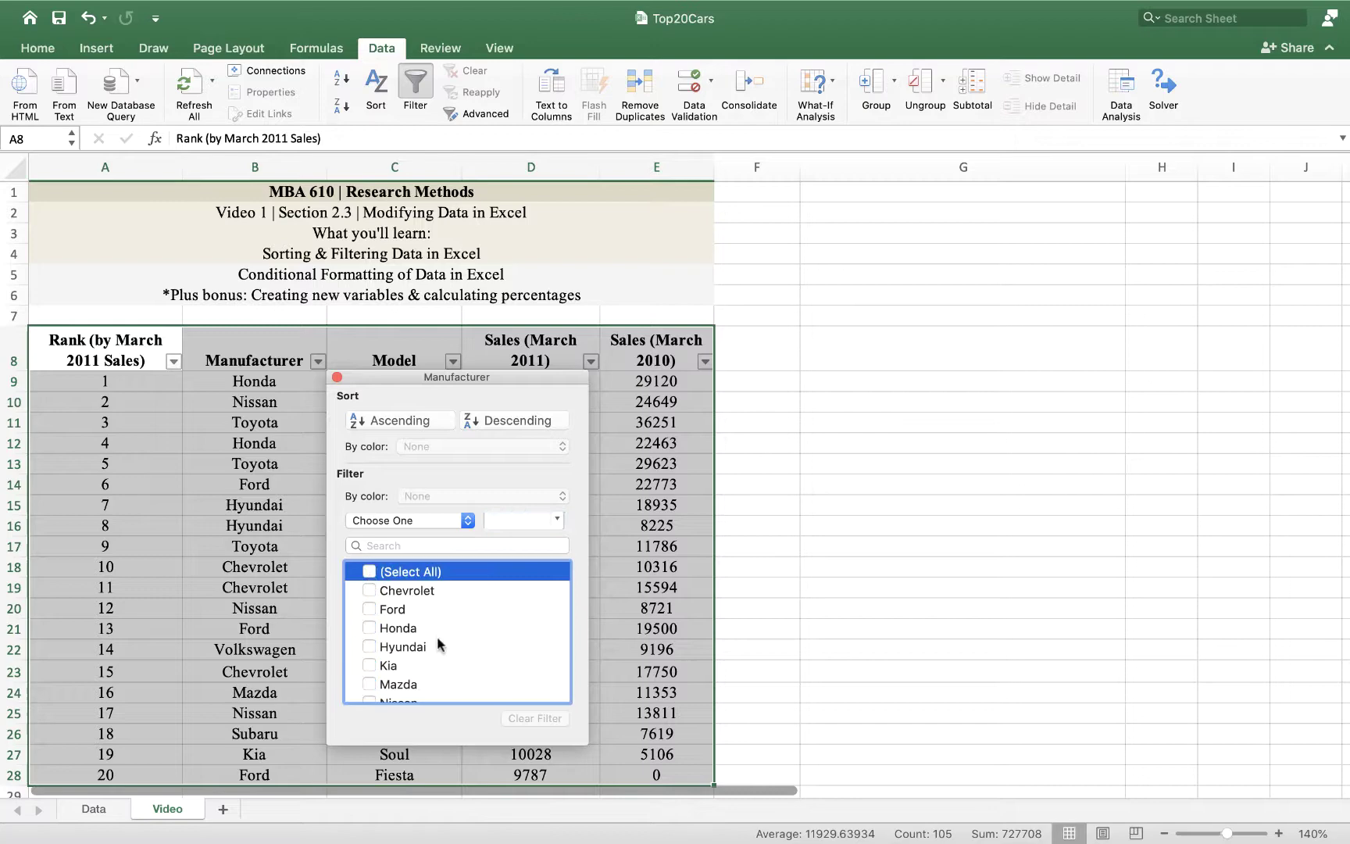
scroll(436, 636, "down", 4)
left_click(368, 673)
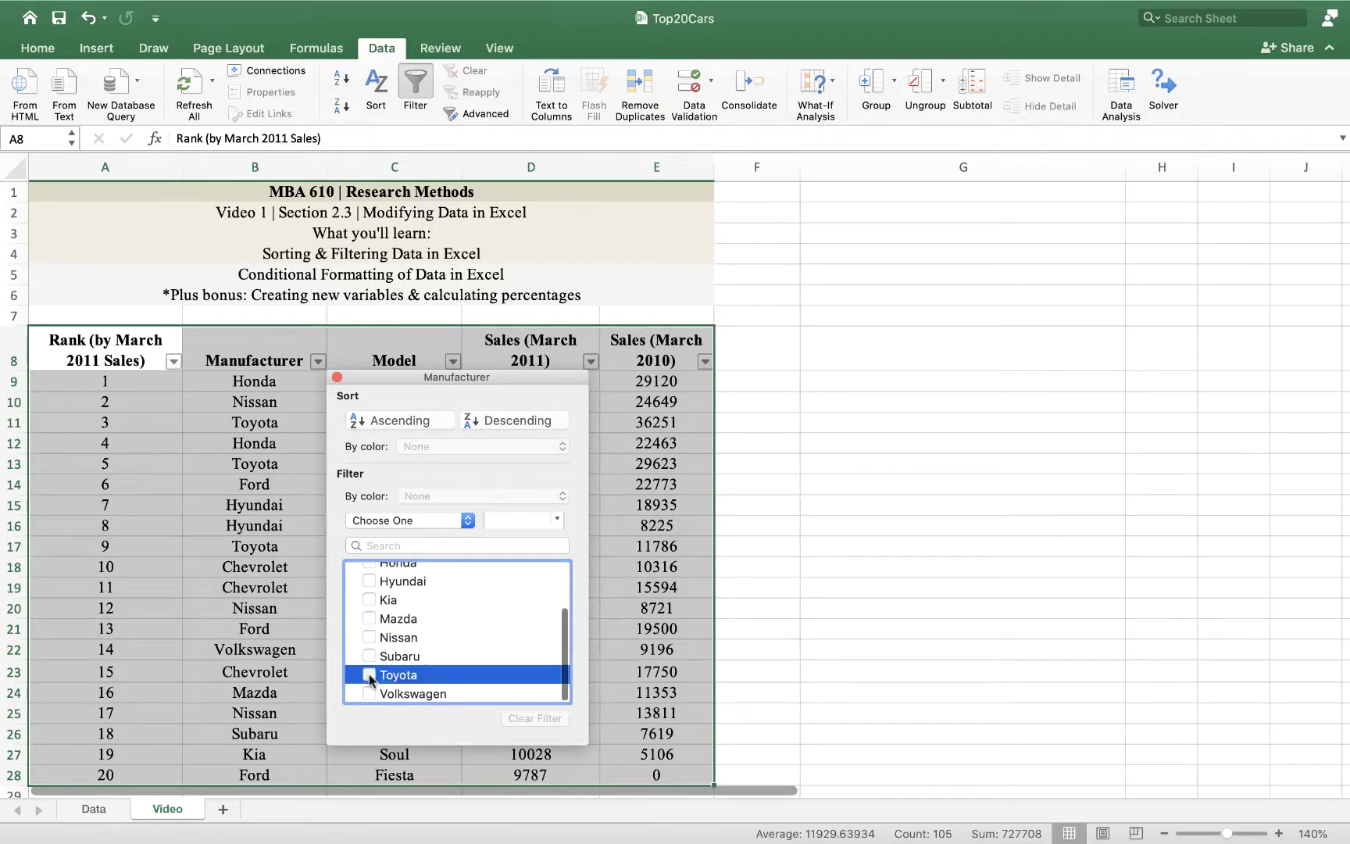
left_click(337, 376)
left_click(145, 650)
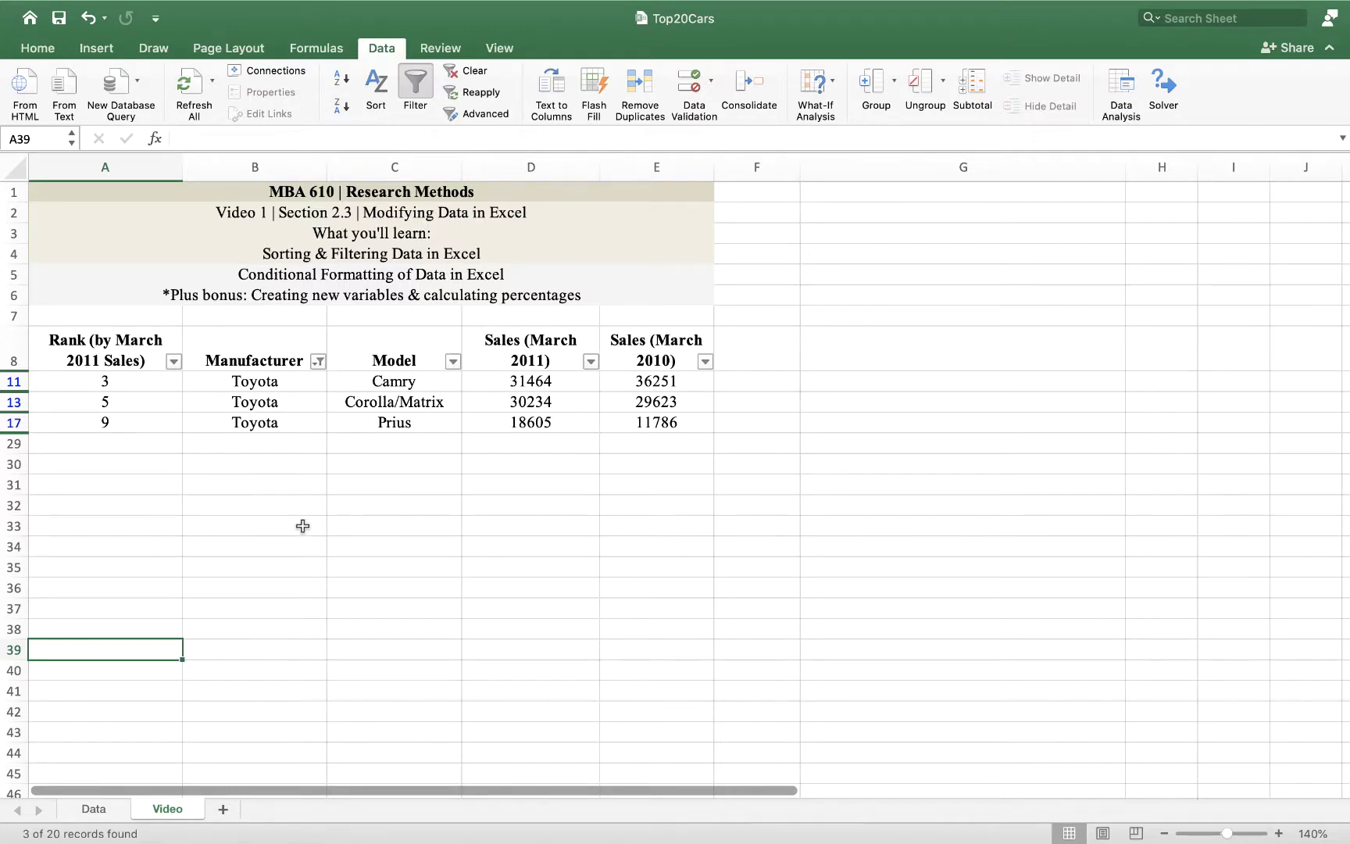
- Use Clear Filter on the Manufacturer column to bring back all 20 cars
left_click(319, 365)
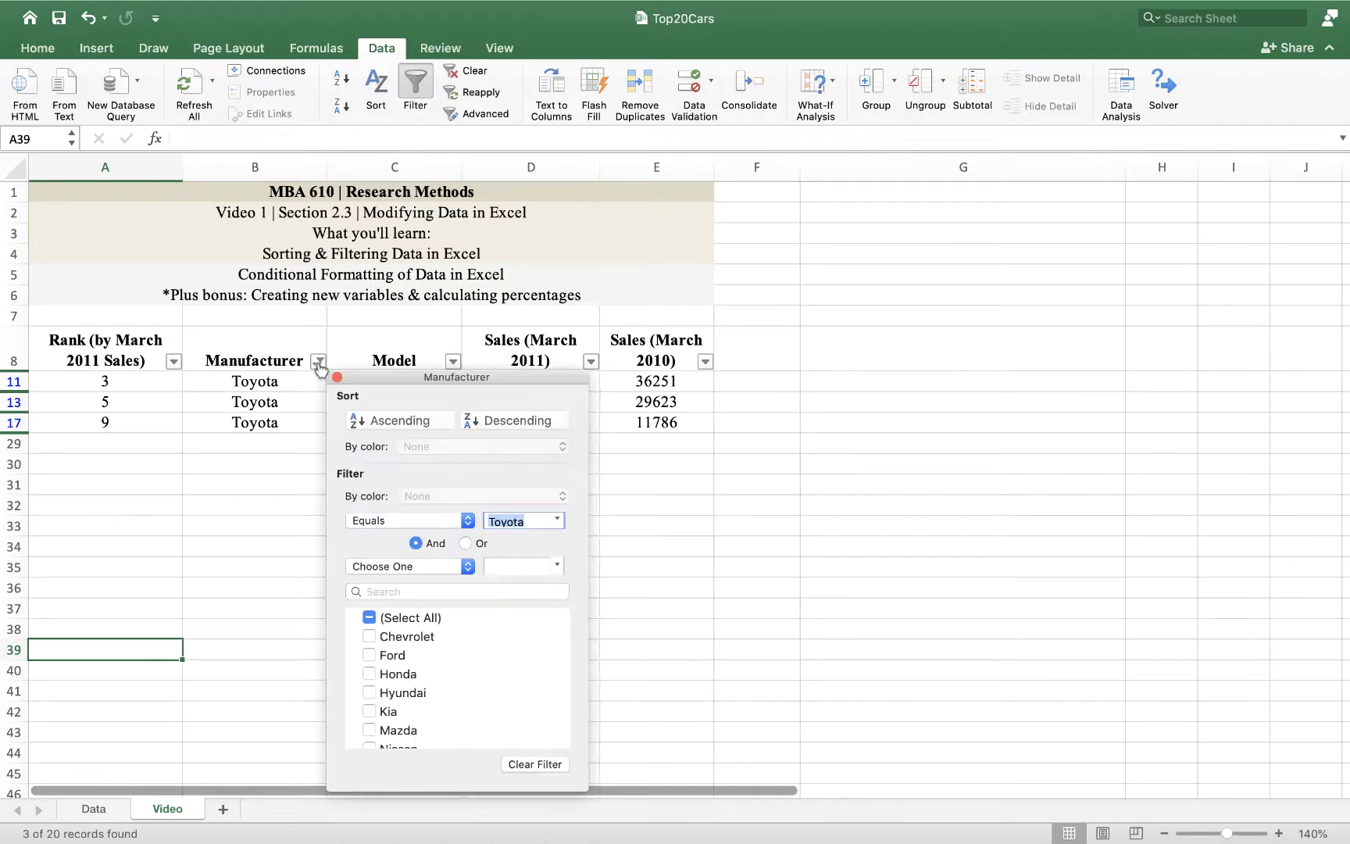
left_click(536, 766)
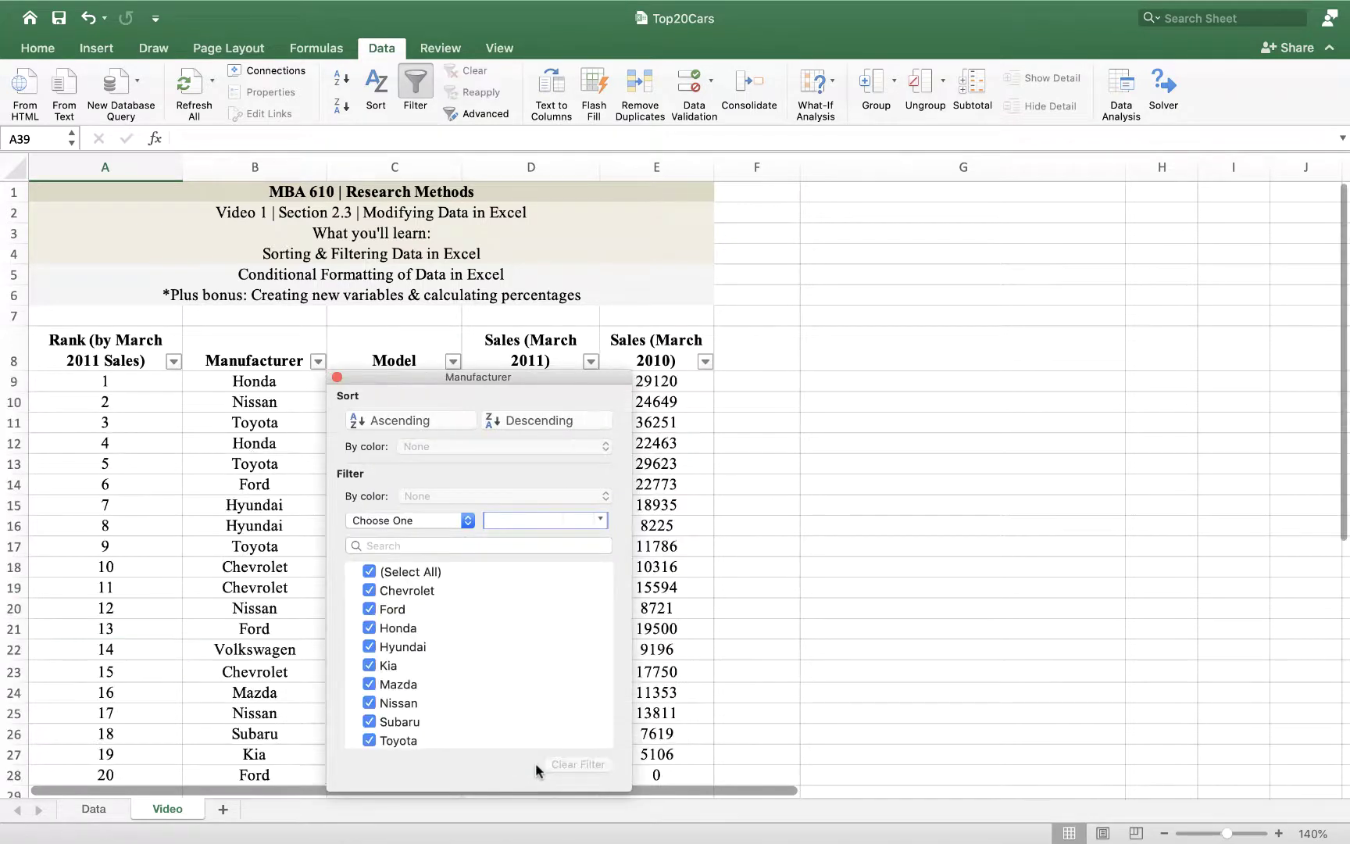
left_click(337, 378)
left_click(972, 478)
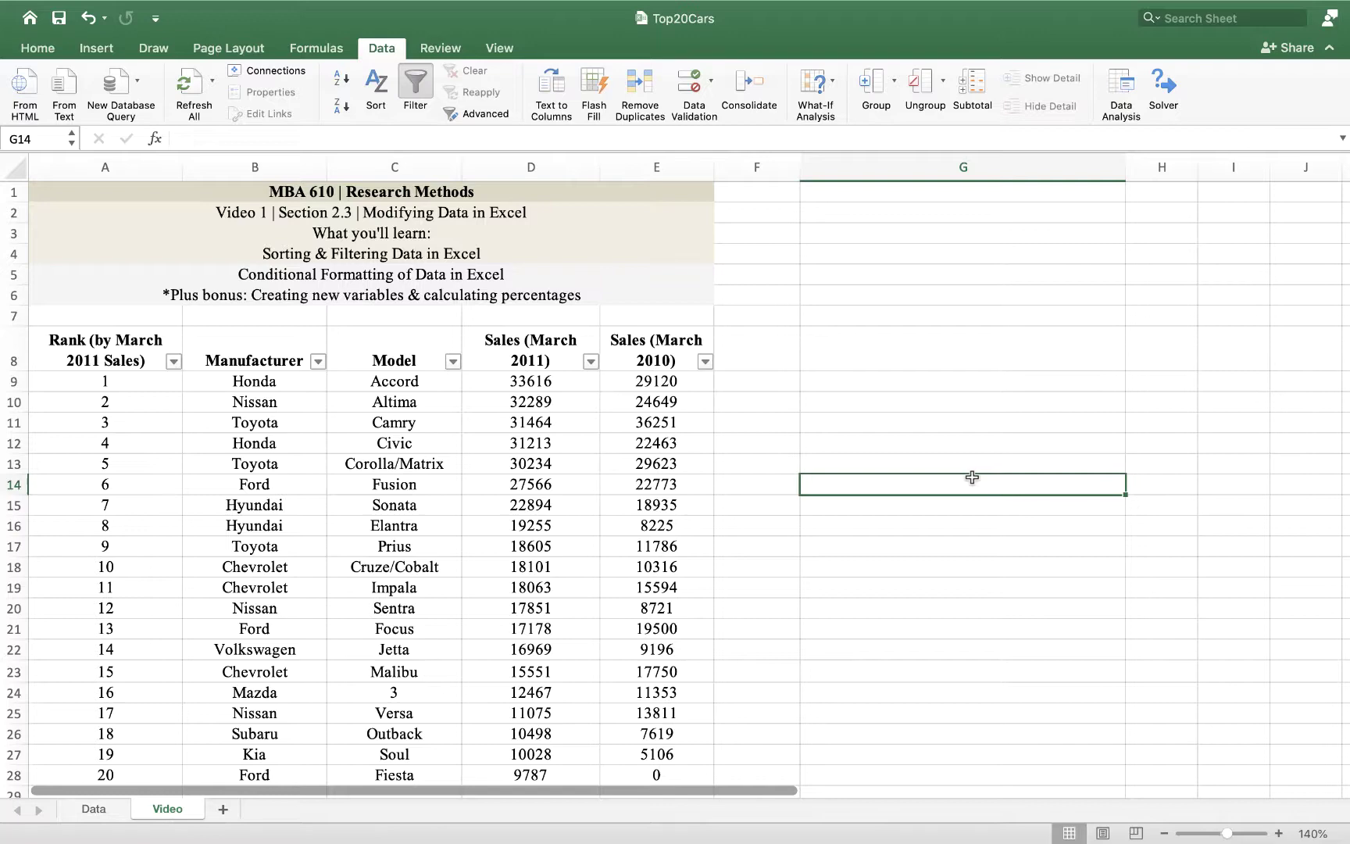
mouse_move(278, 838)
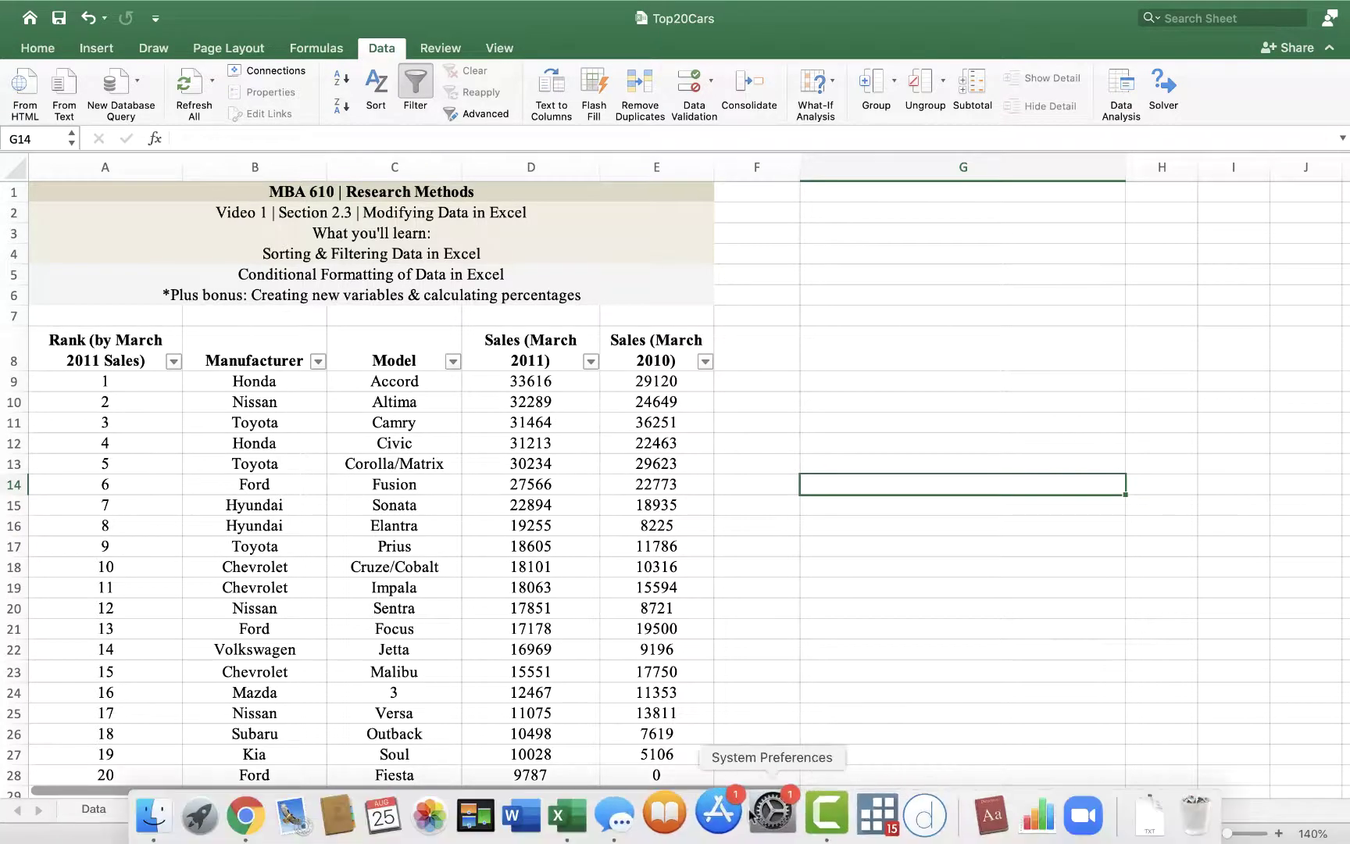